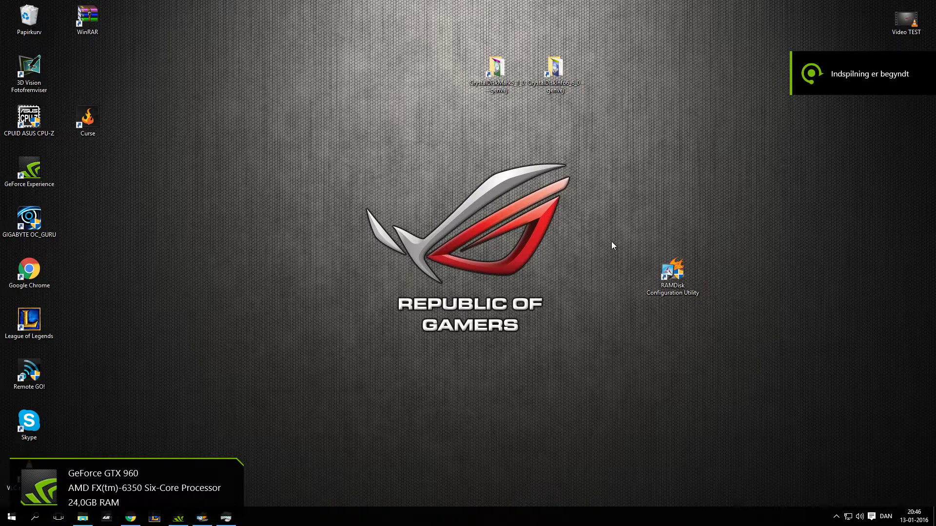
Step: Look over the drives in This PC, opening HyperX (C:) twice, then hide Explorer
left_click(83, 519)
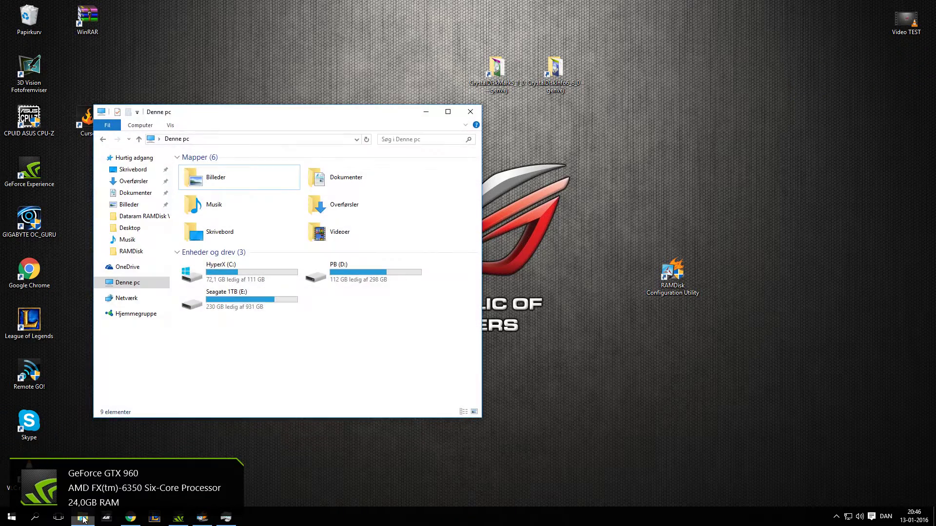
left_click_drag(433, 320, 300, 285)
double_click(300, 284)
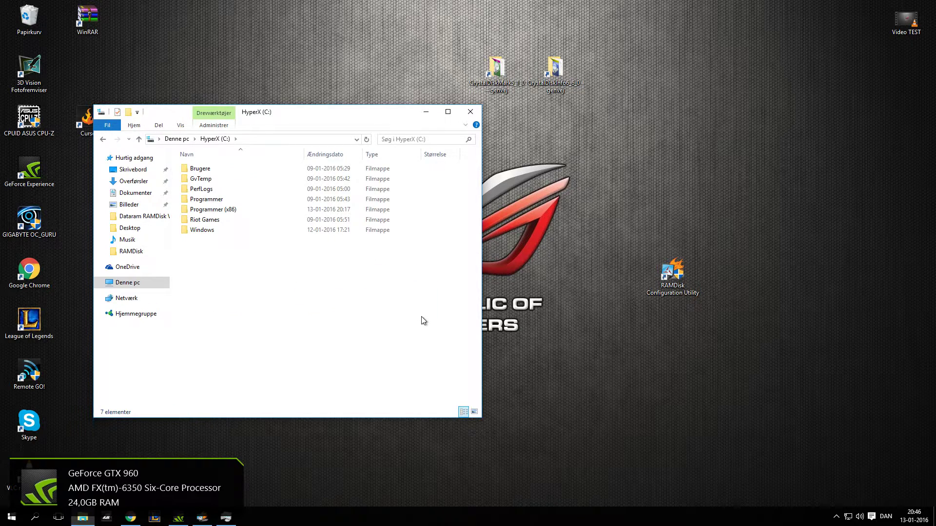
left_click(103, 139)
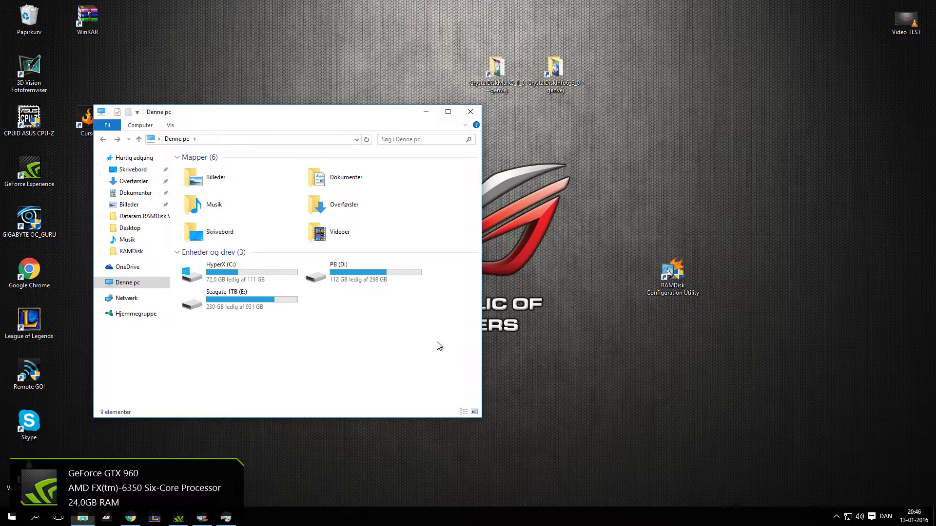
left_click_drag(451, 321, 313, 303)
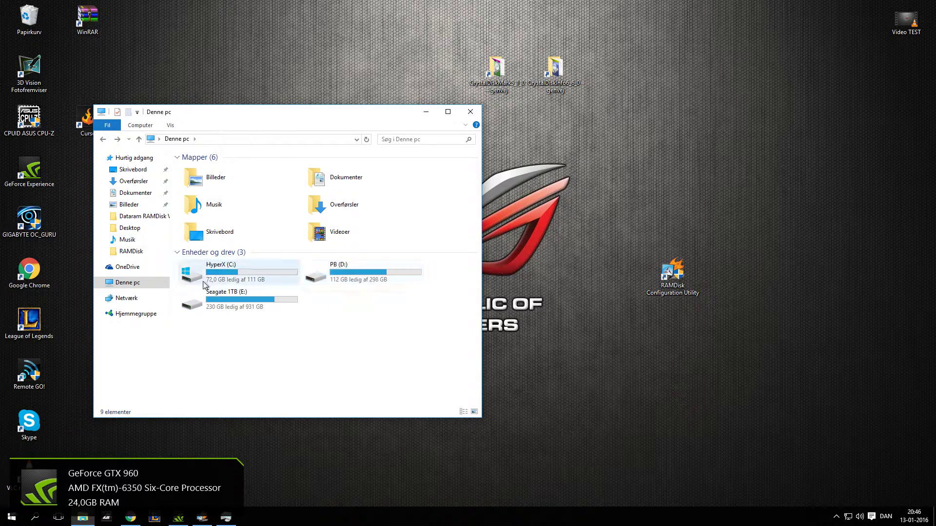
double_click(263, 271)
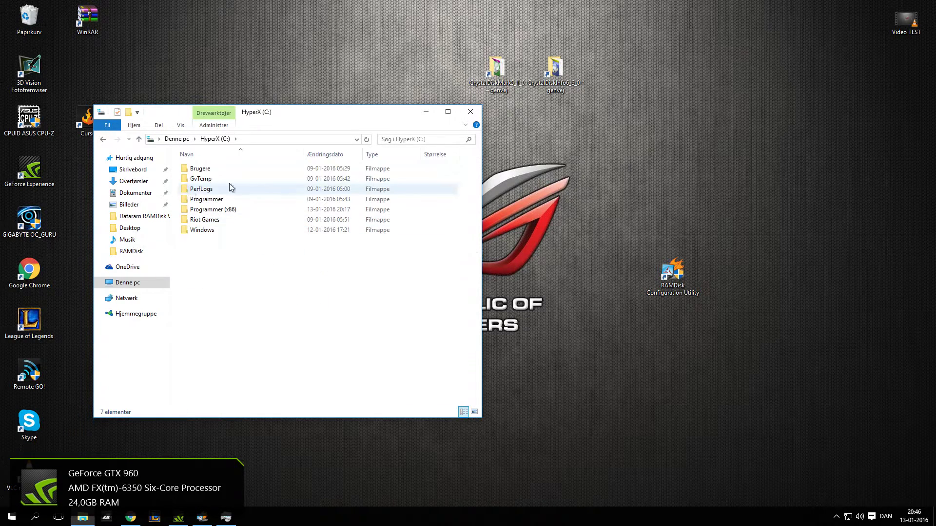
left_click(168, 141)
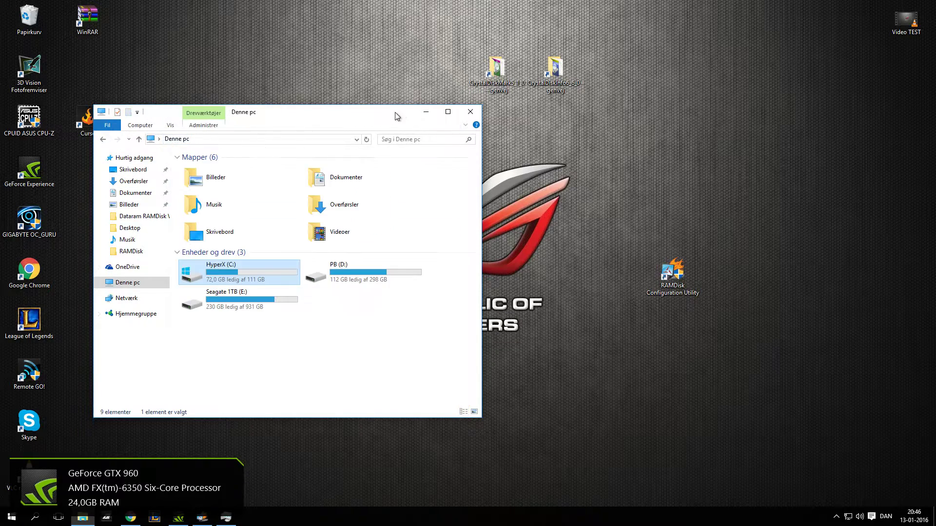
left_click(425, 116)
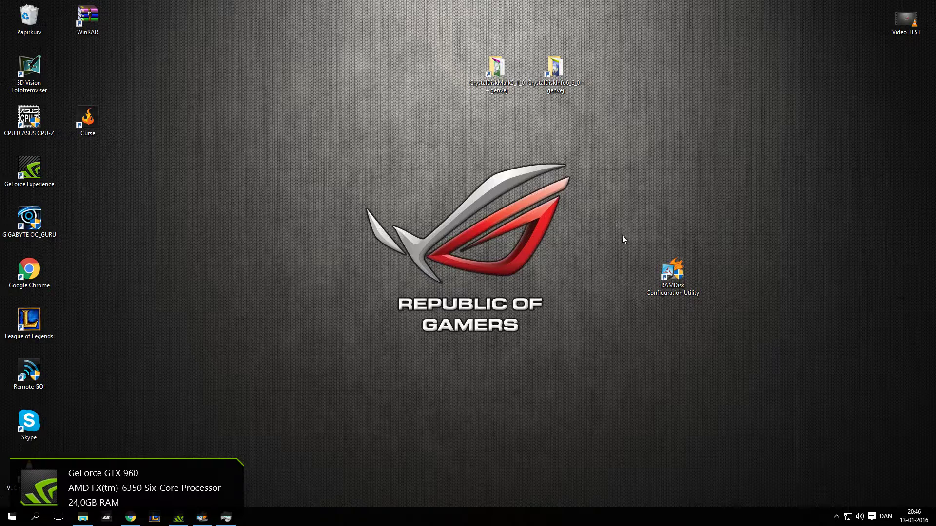
Step: Select the RAMDisk Configuration Utility shortcut and scroll through the Dataram RAMDisk webpage
left_click_drag(624, 236, 730, 320)
left_click(130, 518)
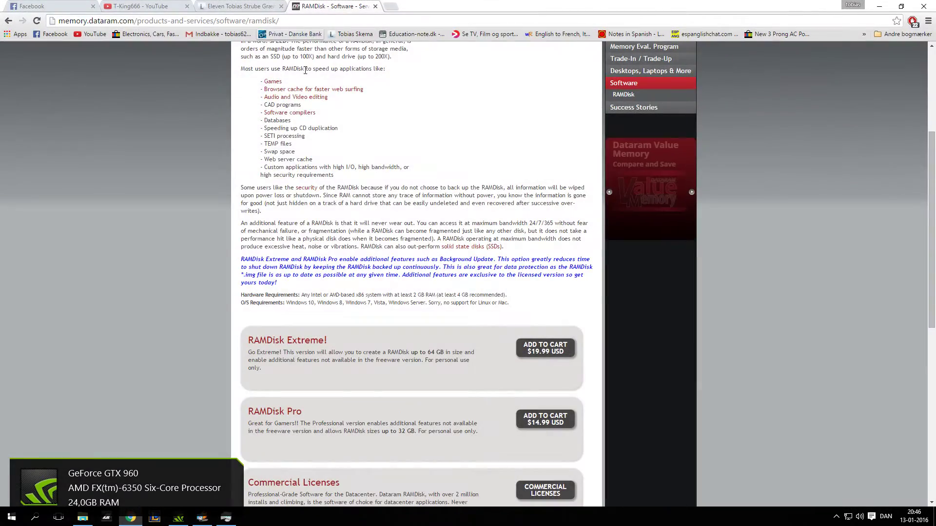
scroll(324, 176, "up", 5)
scroll(274, 147, "down", 3)
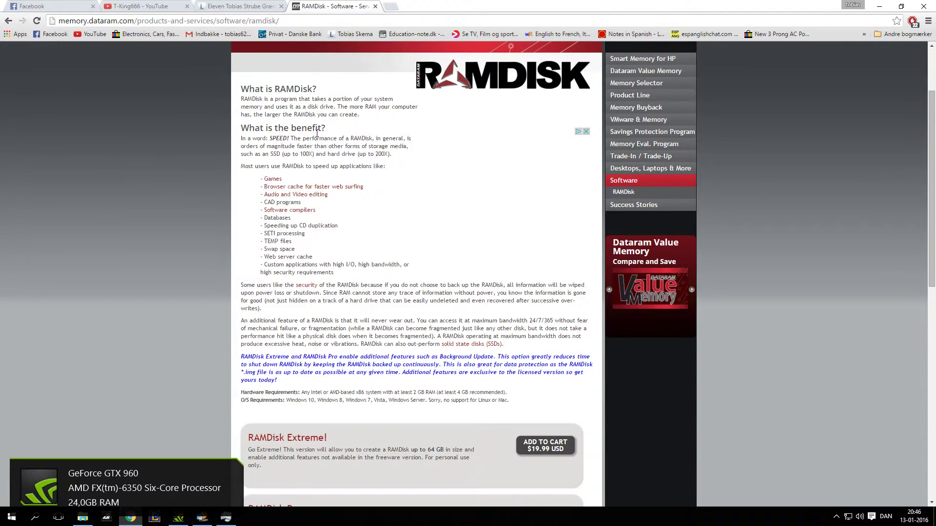
scroll(142, 171, "down", 4)
scroll(346, 336, "down", 3)
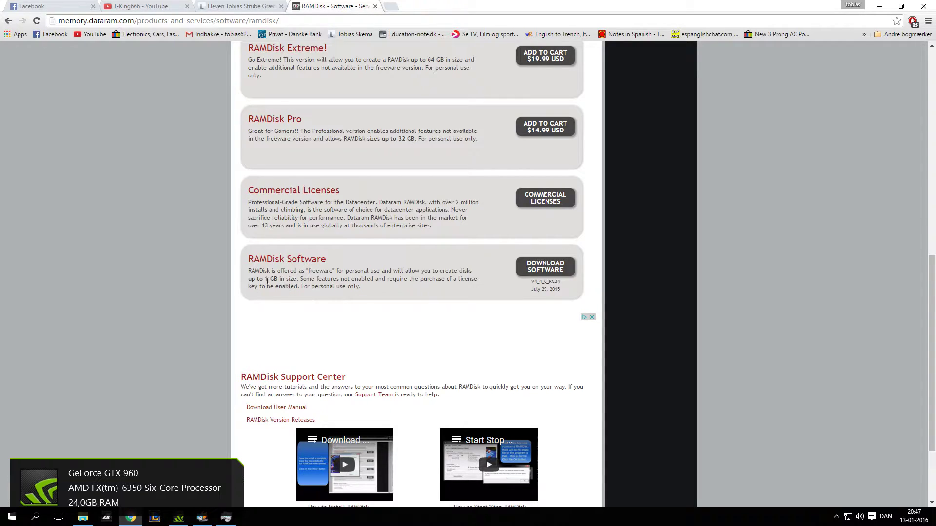
scroll(267, 282, "up", 3)
Step: Compare This PC with the Dataram page, reread its editions, and minimize Chrome
key("super+e")
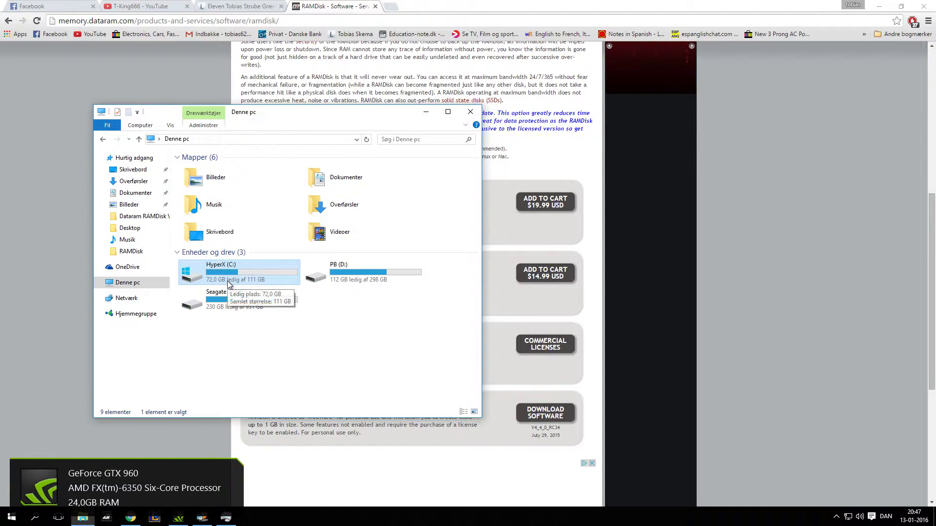
left_click(461, 457)
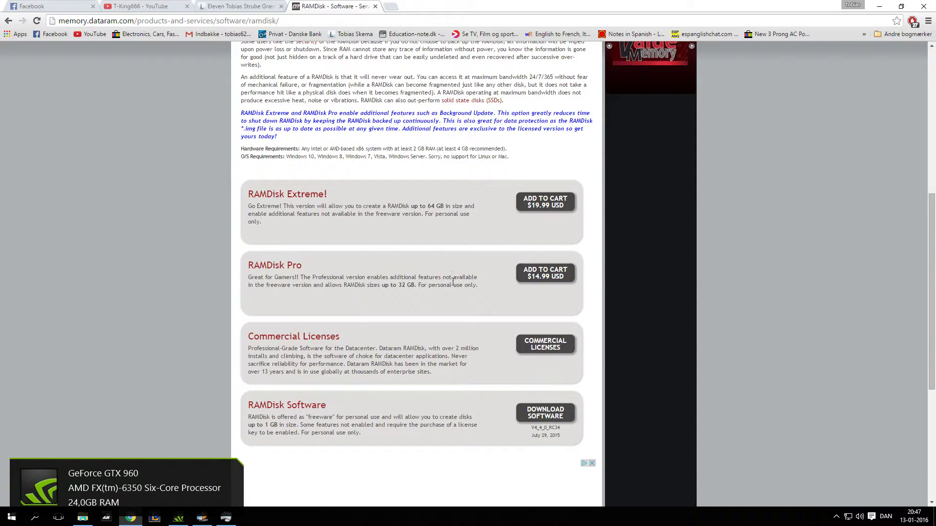
scroll(452, 282, "up", 6)
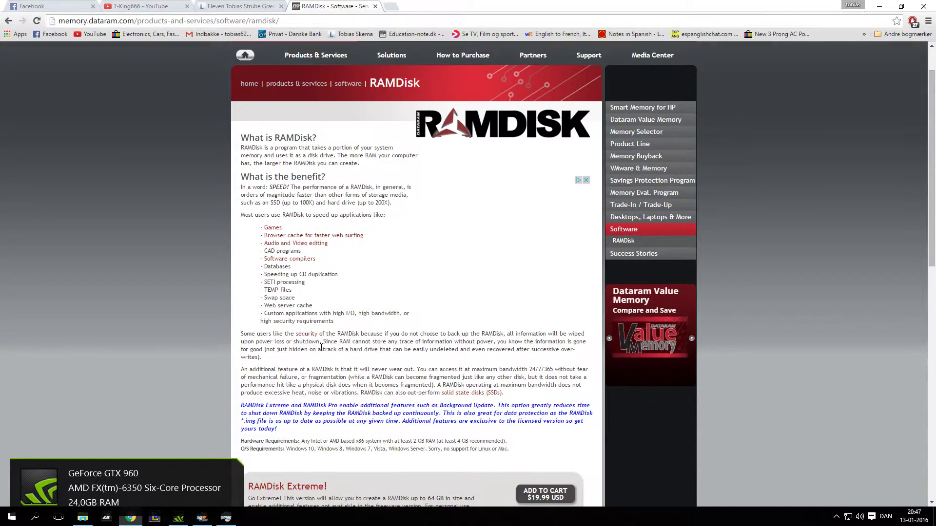
scroll(323, 349, "down", 4)
scroll(330, 355, "up", 5)
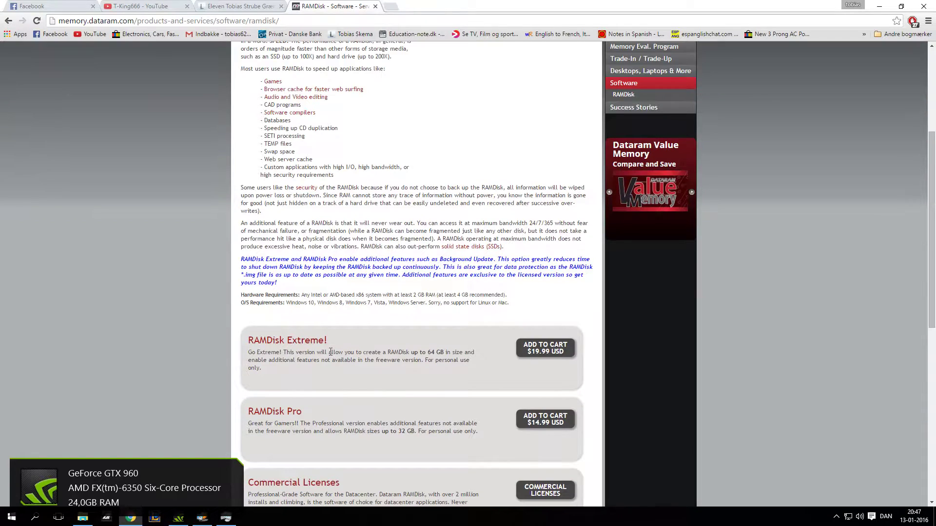
scroll(487, 241, "down", 4)
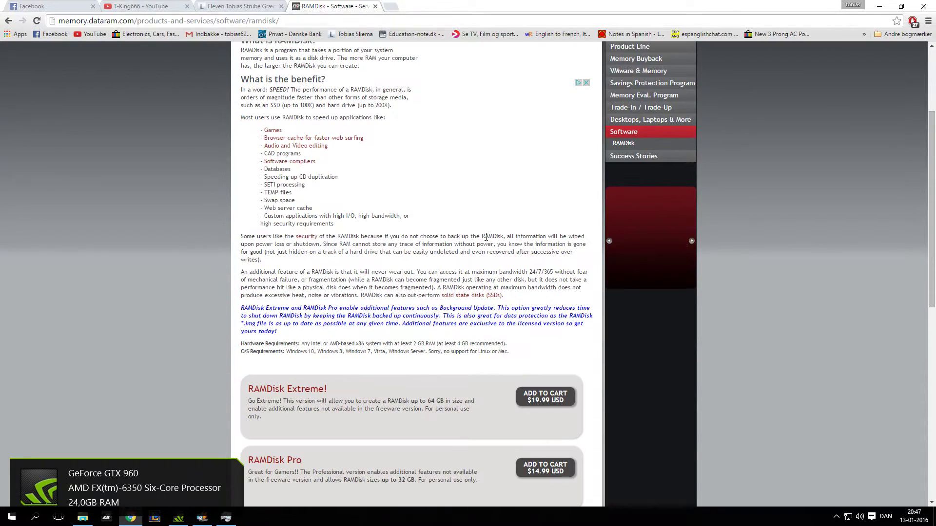
scroll(782, 283, "up", 4)
left_click(305, 23)
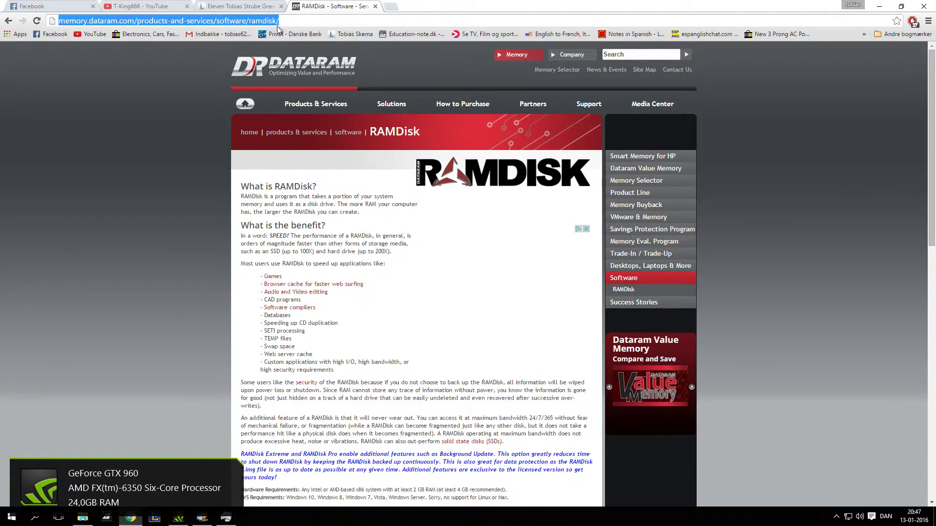
left_click(879, 9)
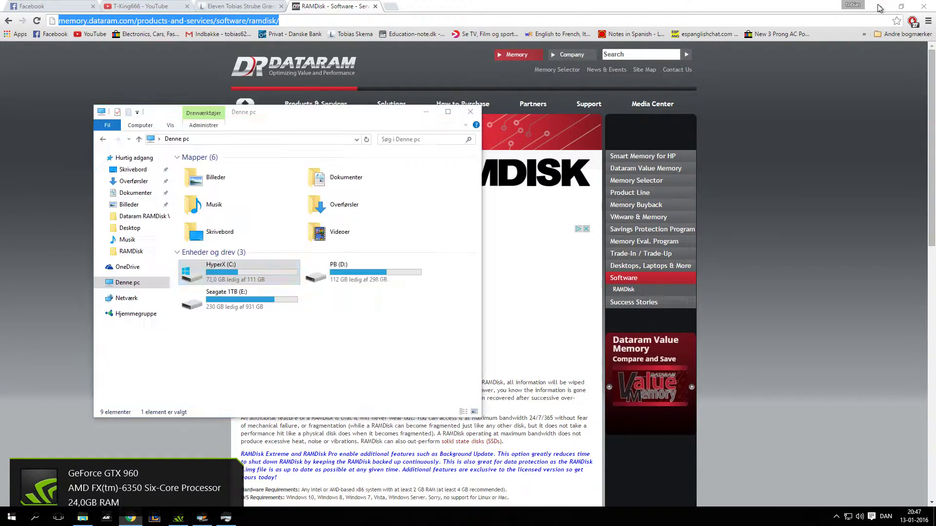
Step: Launch the RAMDisk Configuration Utility from its desktop shortcut and enter a 12000 MB disk size
left_click(427, 112)
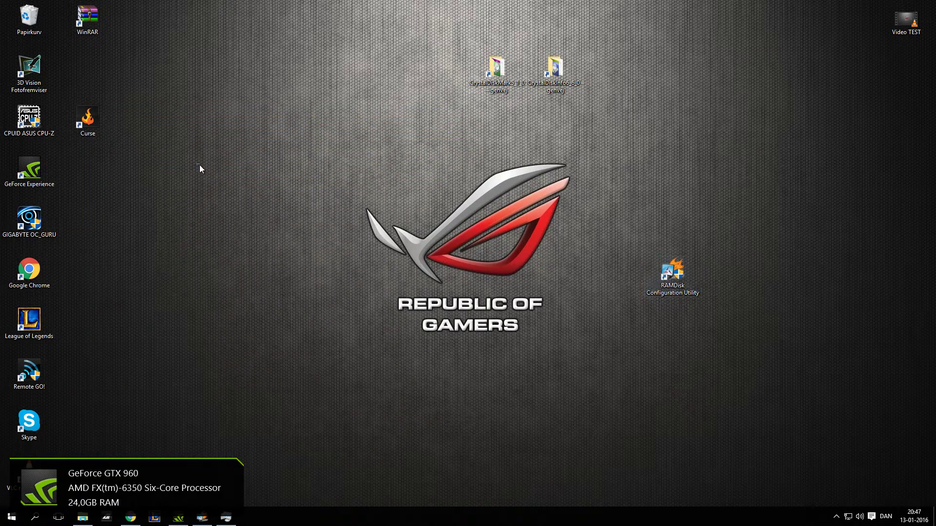
left_click_drag(197, 163, 446, 302)
left_click_drag(680, 278, 734, 226)
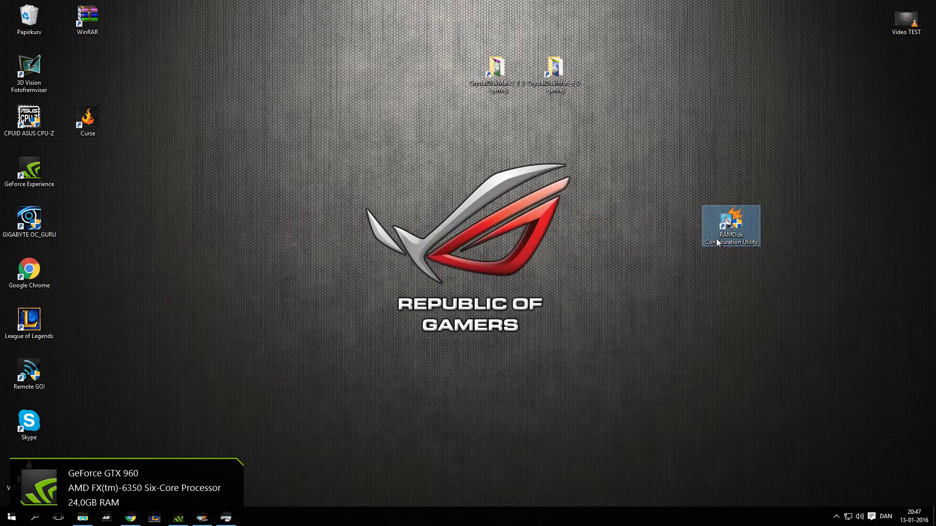
left_click(202, 518)
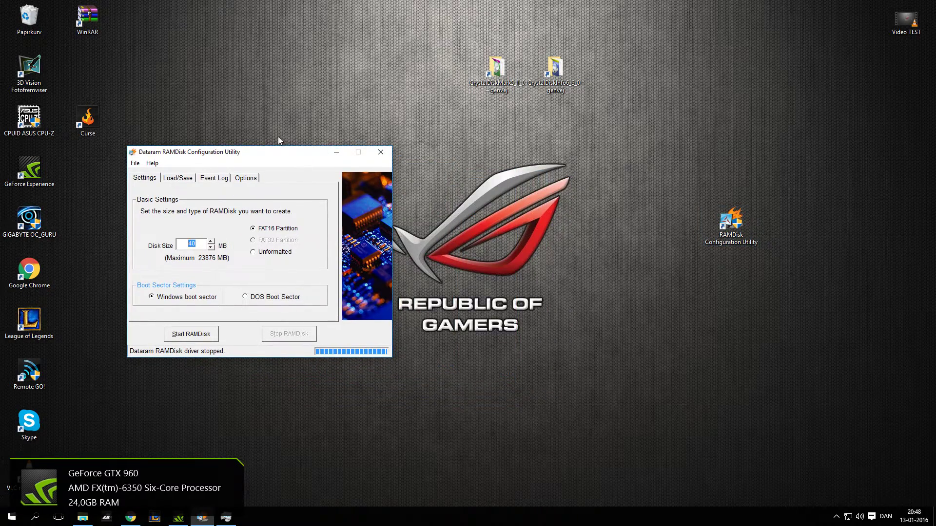
left_click_drag(276, 152, 260, 165)
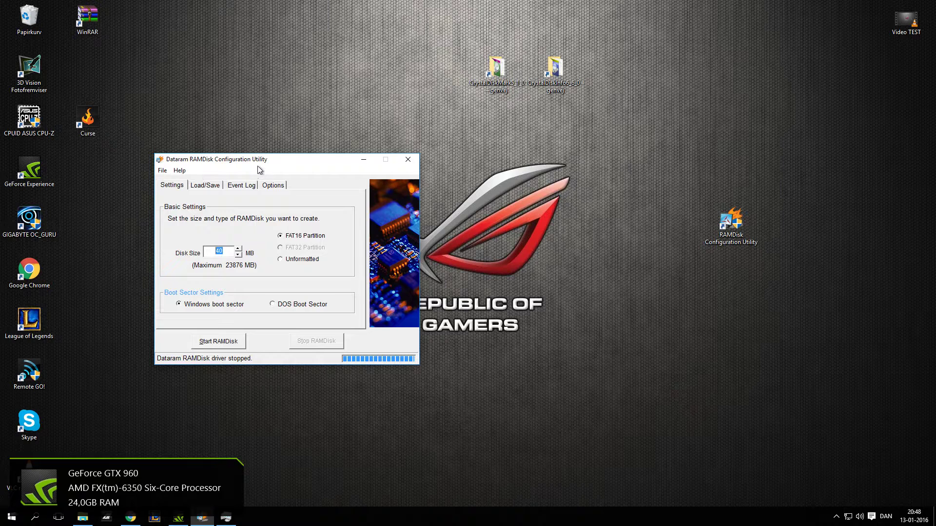
left_click_drag(262, 160, 270, 149)
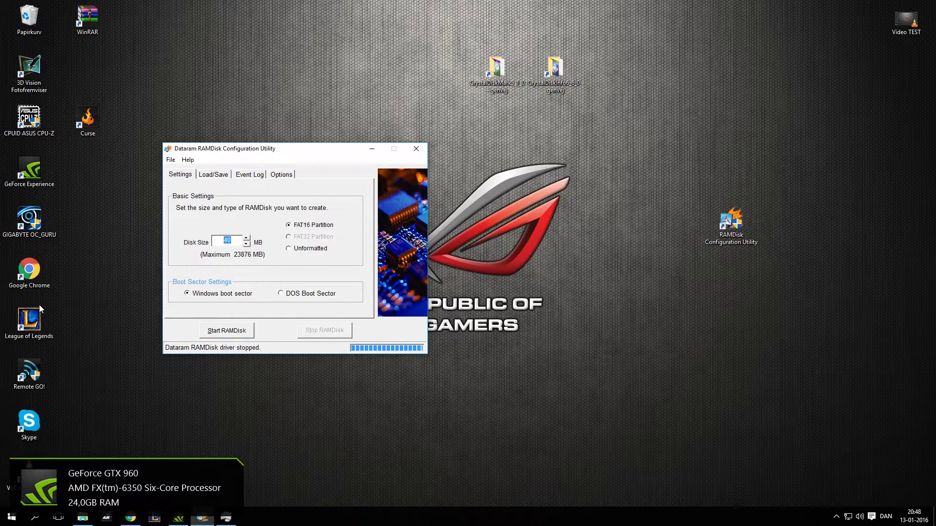
type("000")
Step: Inspect Task Manager's memory composition: 2,1 GB in use, 21,5 GB available of 24,0 GB
left_click(226, 518)
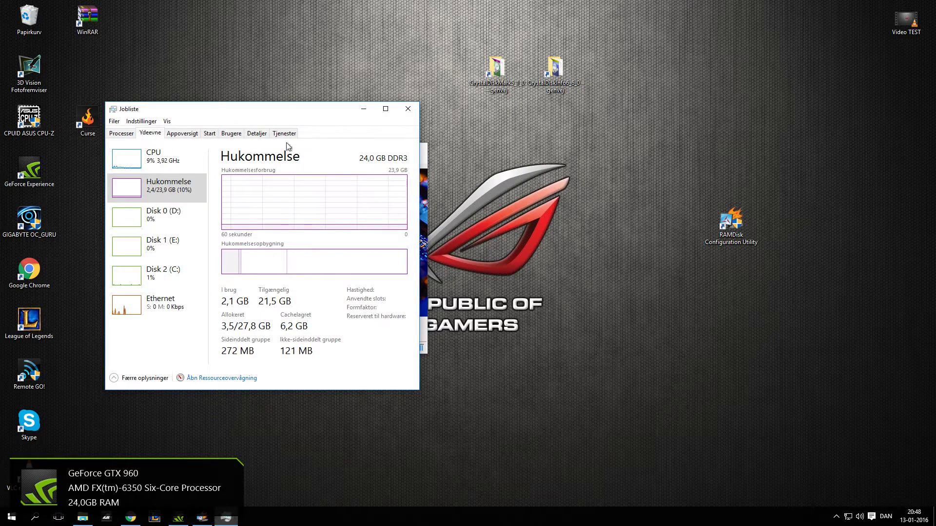
left_click_drag(292, 111, 635, 106)
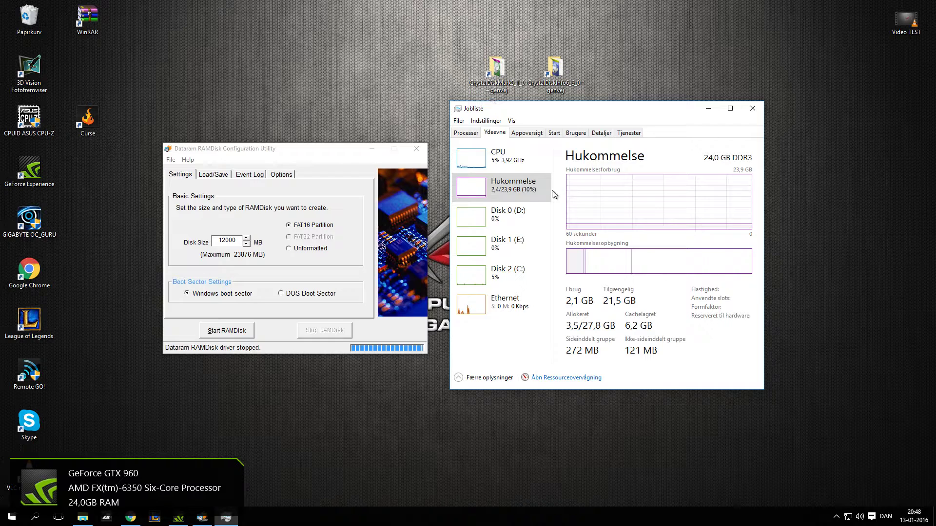
left_click(466, 133)
left_click(494, 132)
left_click(506, 196)
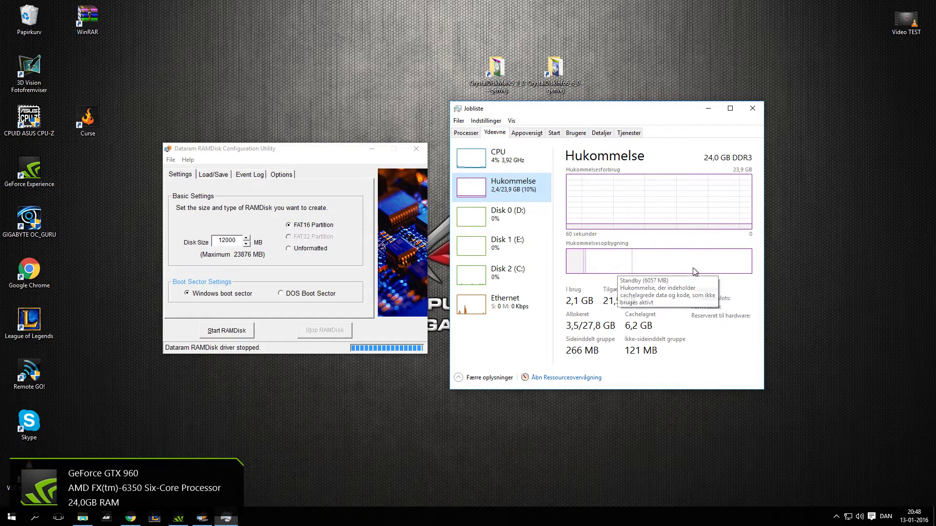
mouse_move(687, 270)
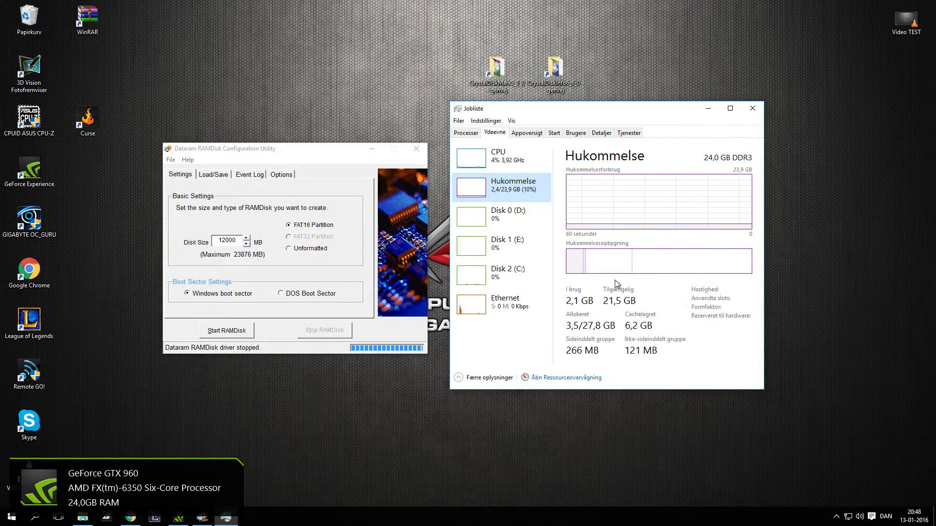
mouse_move(608, 267)
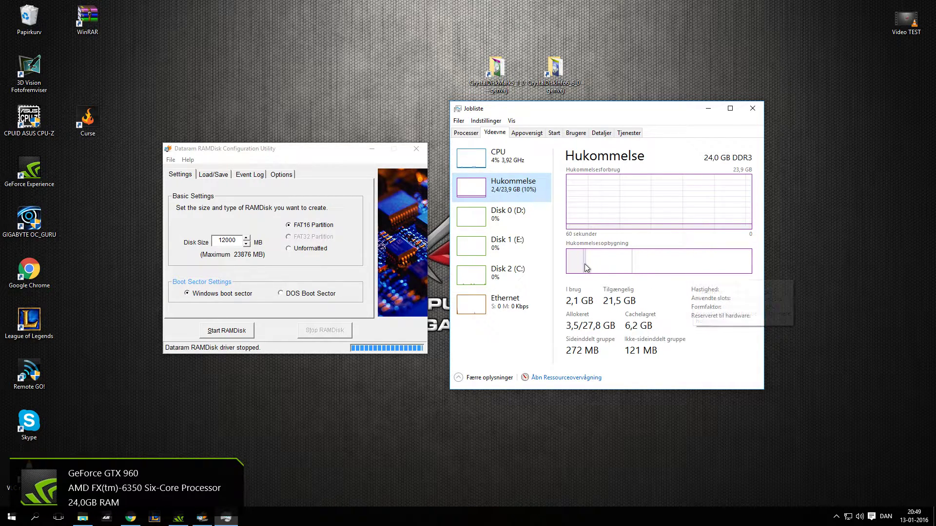
mouse_move(577, 262)
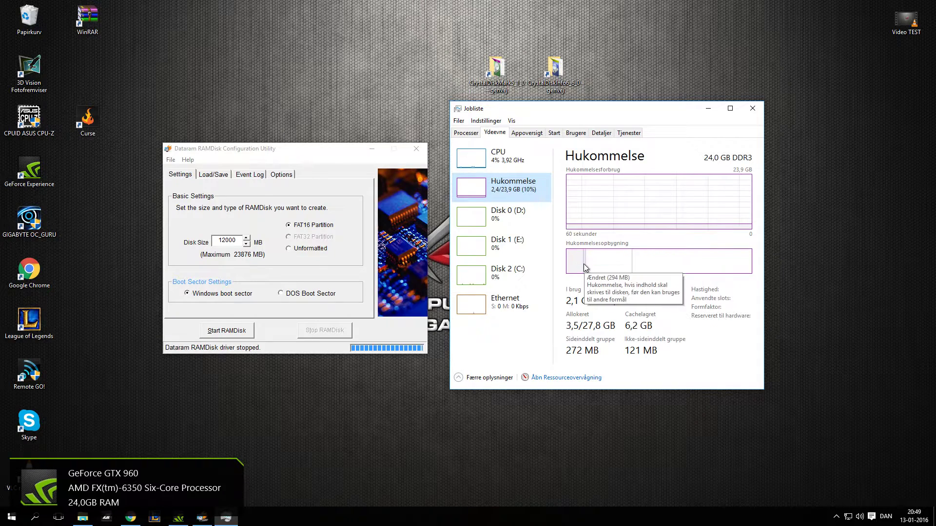
mouse_move(720, 265)
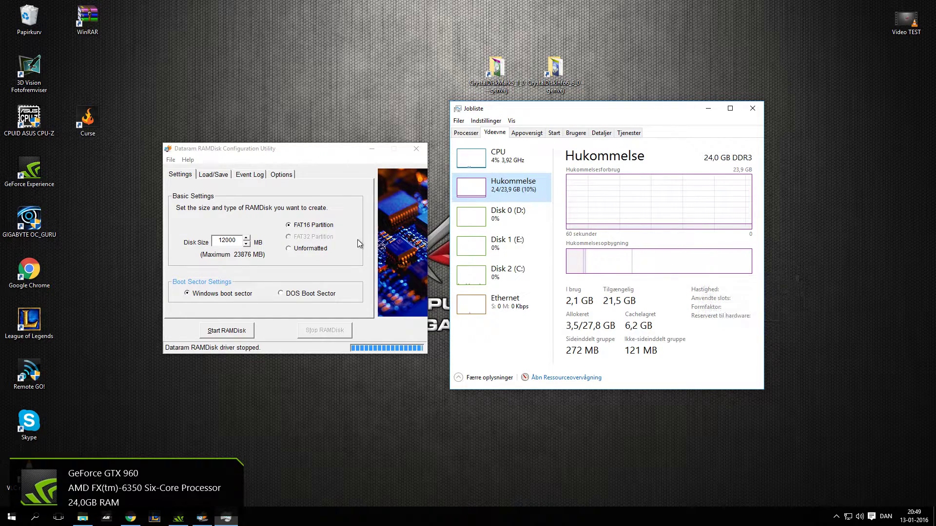
Step: Set the RAM disk to Unformatted and show the Load/Save settings
left_click(708, 108)
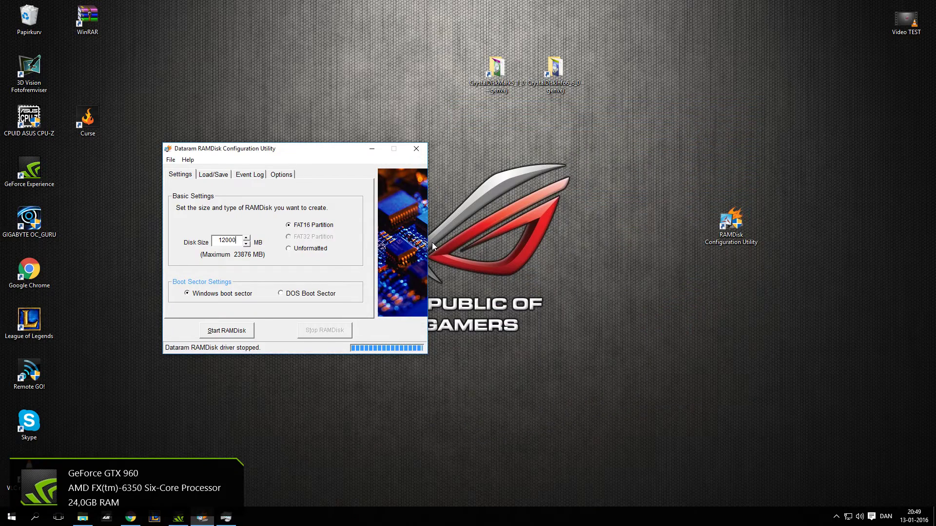
left_click(288, 249)
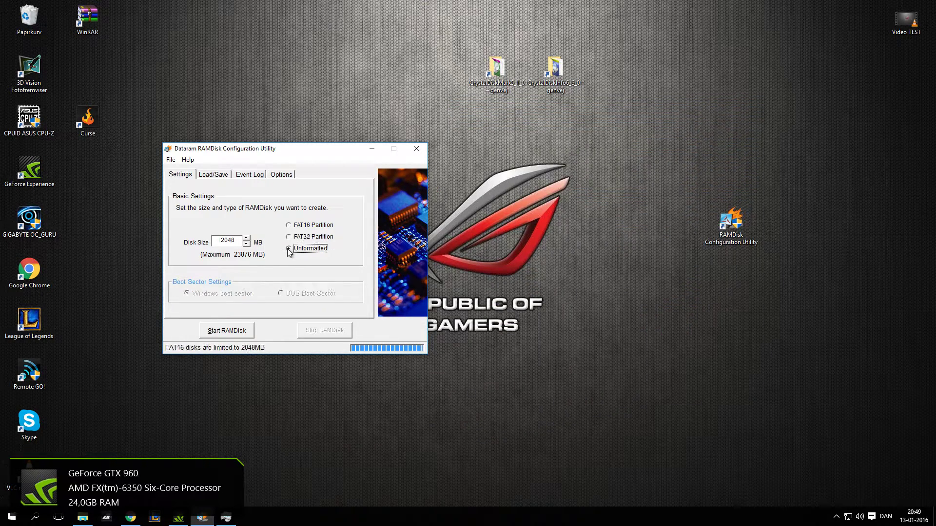
left_click(220, 178)
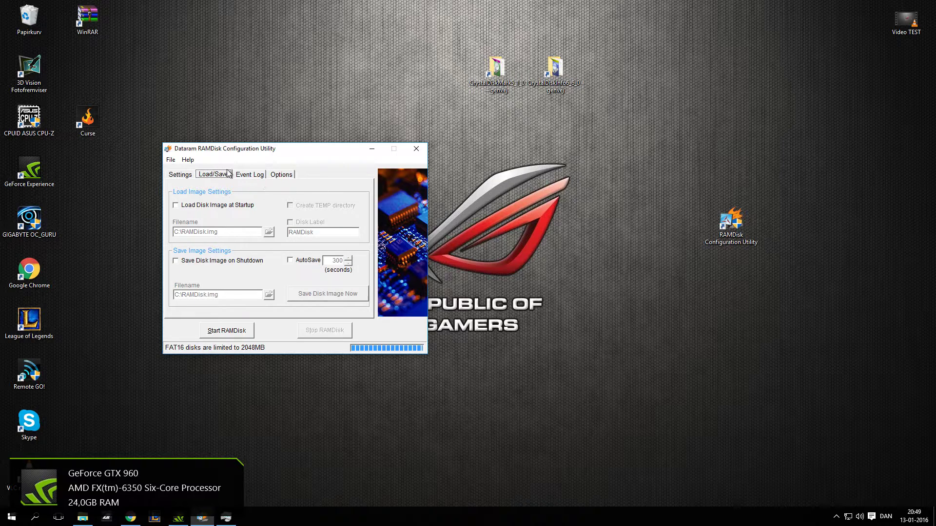
left_click(175, 176)
left_click(208, 178)
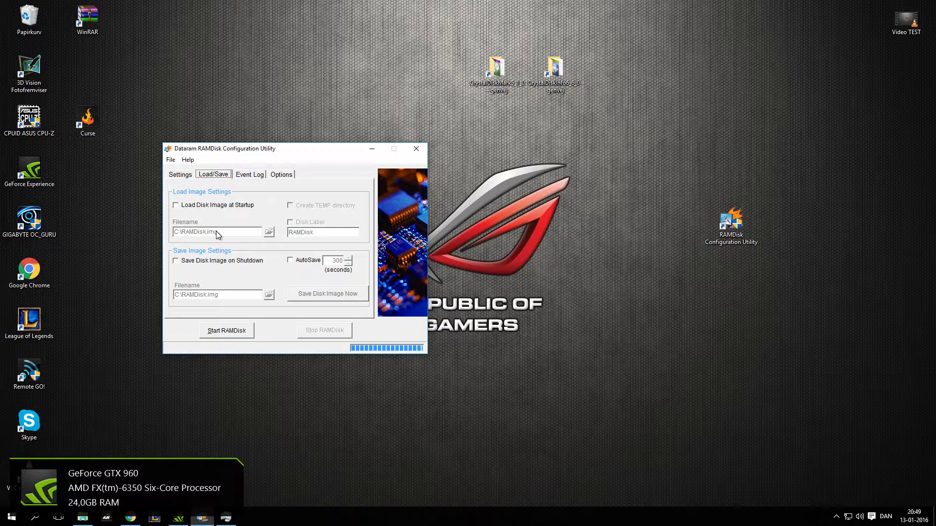
Step: Open a Denne pc Explorer window and enable Save Disk Image on Shutdown to C:\RAMDisk.img
left_click(83, 518)
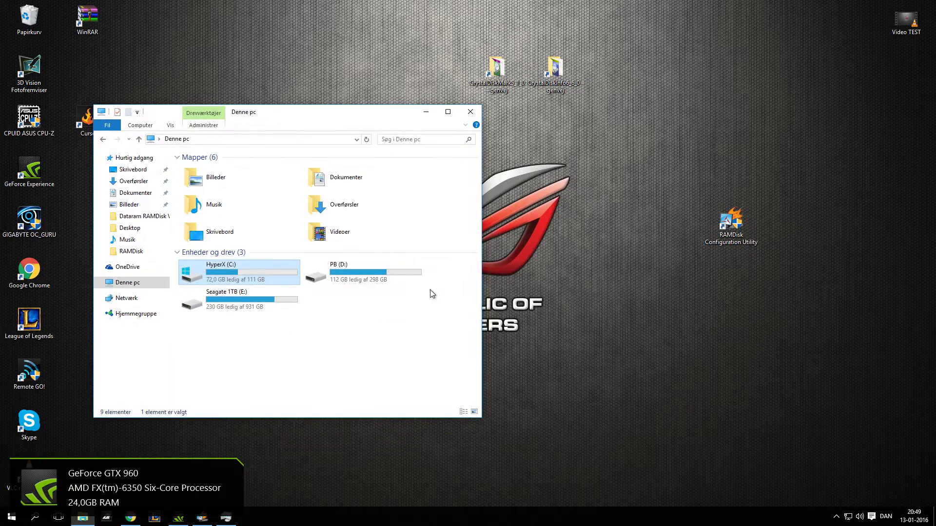
left_click_drag(379, 114, 713, 89)
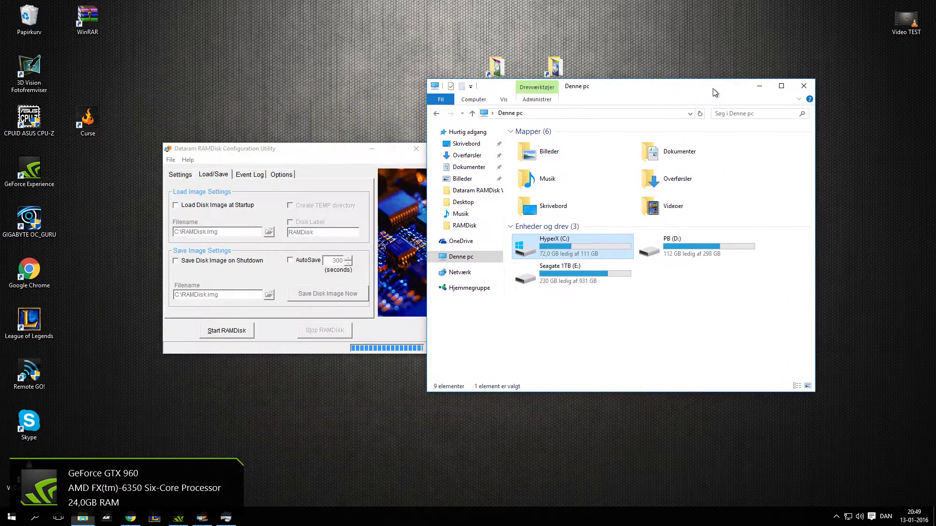
left_click(669, 293)
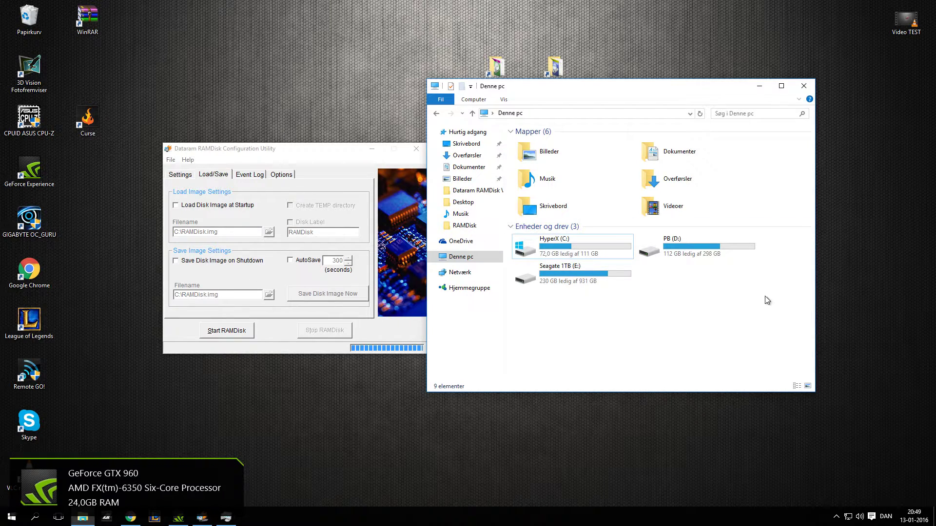
left_click_drag(768, 299, 639, 265)
left_click(291, 261)
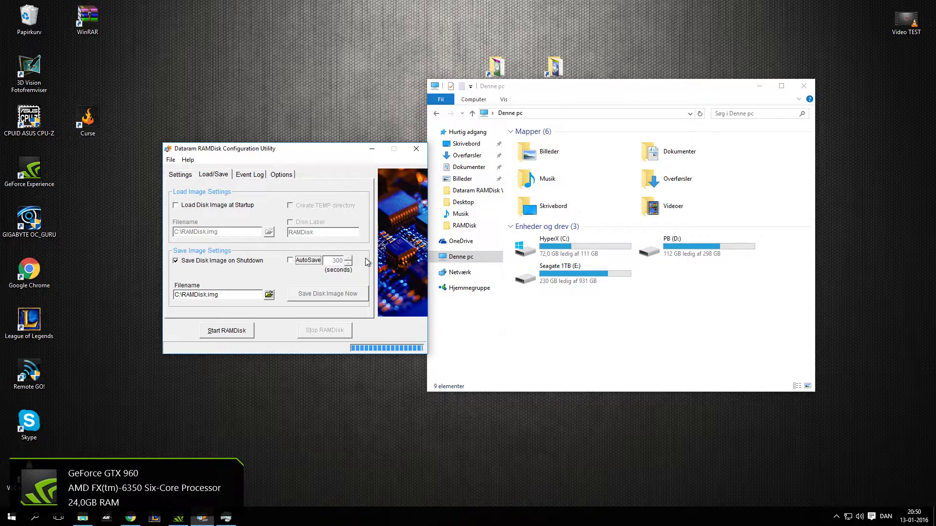
Step: Review Event Log and Options, then start an unformatted 12000 MB RAM disk
left_click(266, 179)
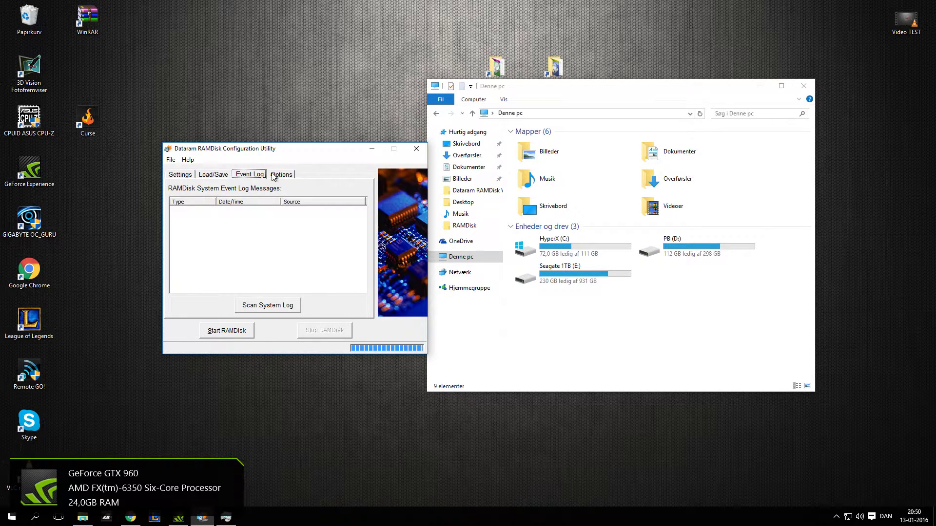
left_click(275, 176)
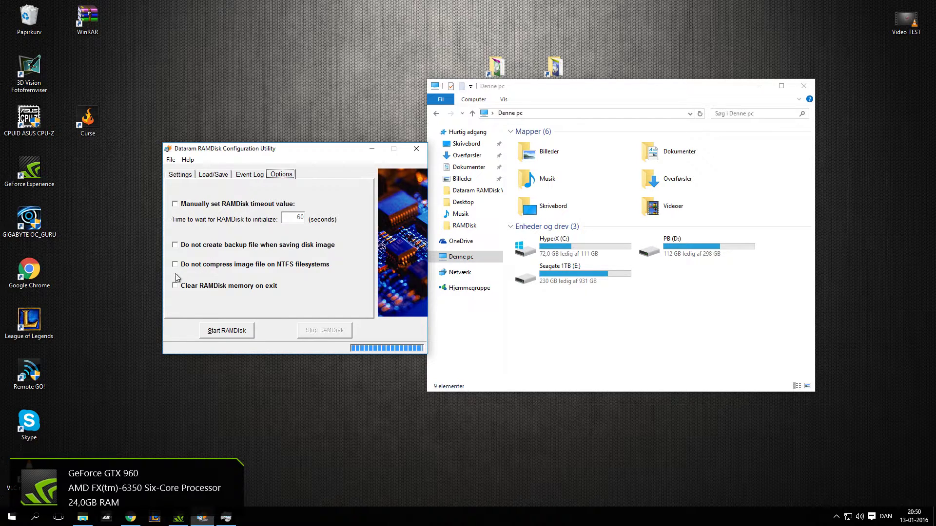
left_click(179, 175)
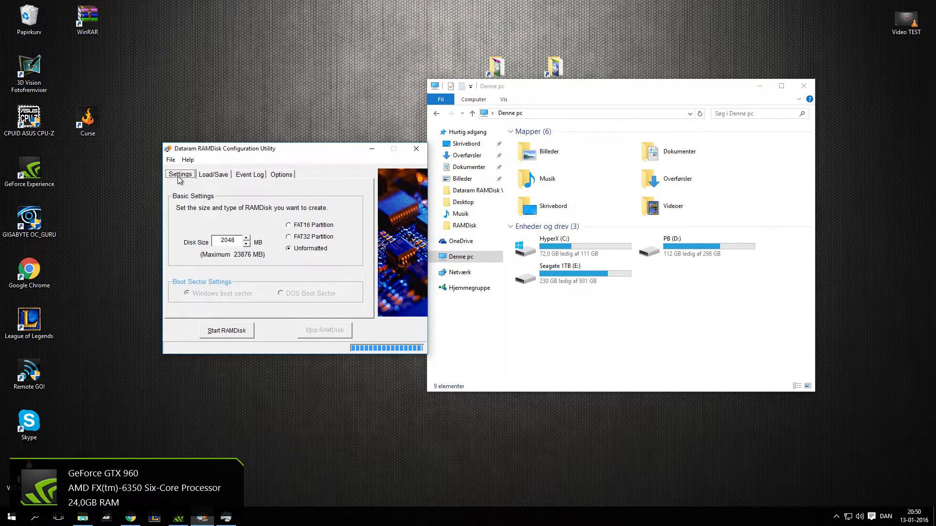
left_click_drag(326, 155, 242, 136)
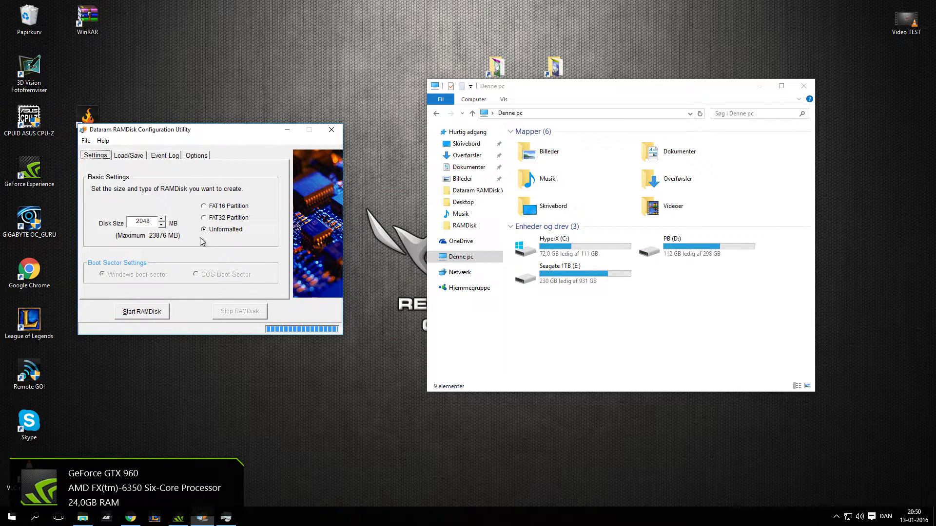
double_click(129, 219)
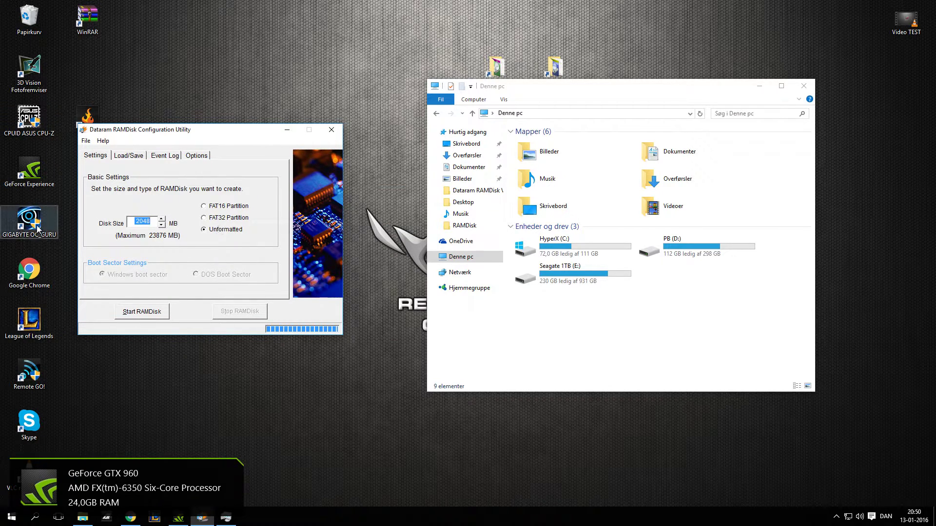
type("12000")
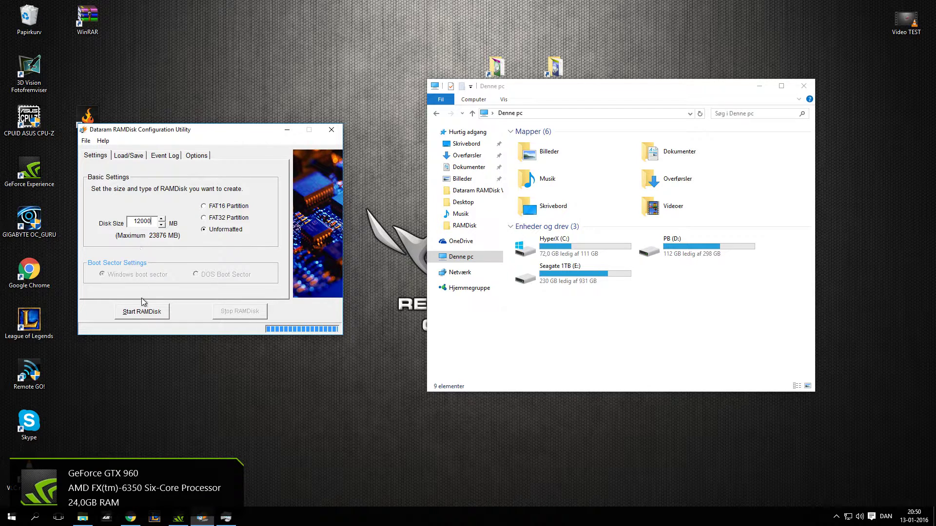
left_click(139, 316)
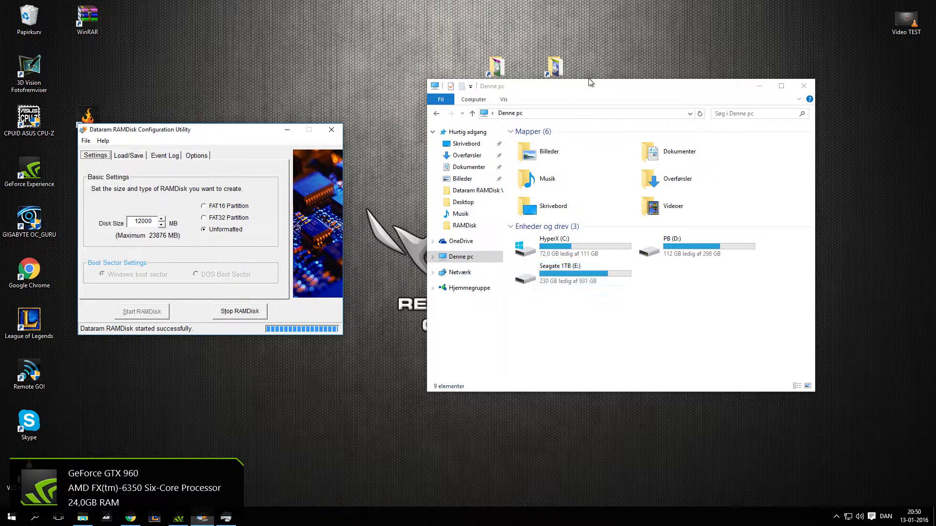
left_click_drag(591, 82, 566, 119)
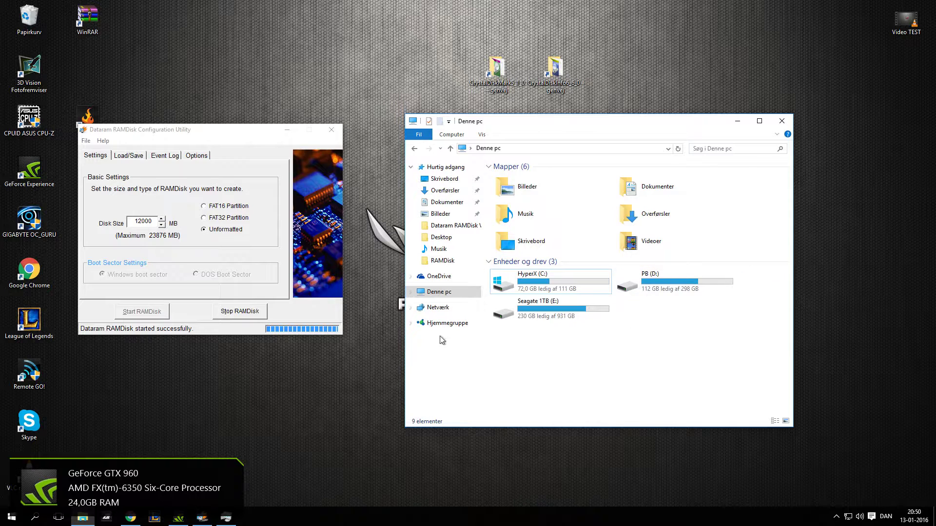
Step: Open Computeradministration via Administrer on Denne pc and move its window right
right_click(438, 296)
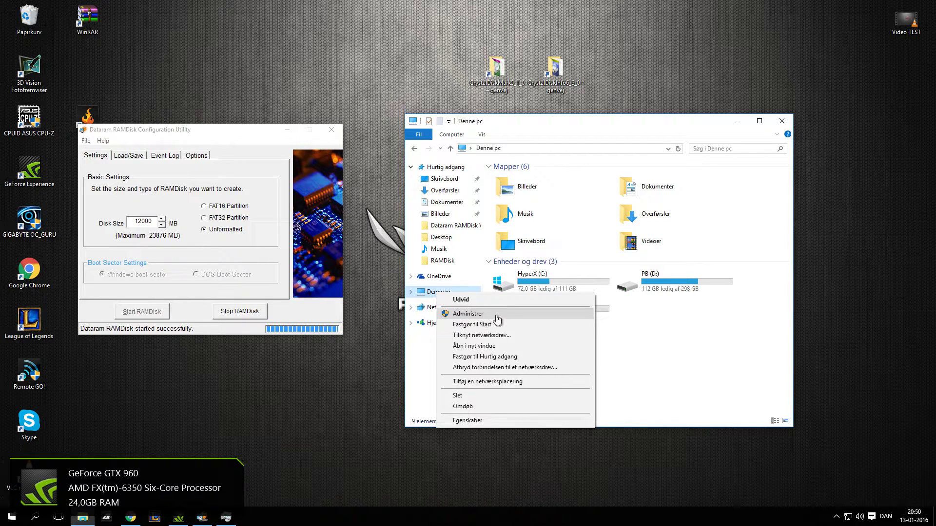
left_click(473, 315)
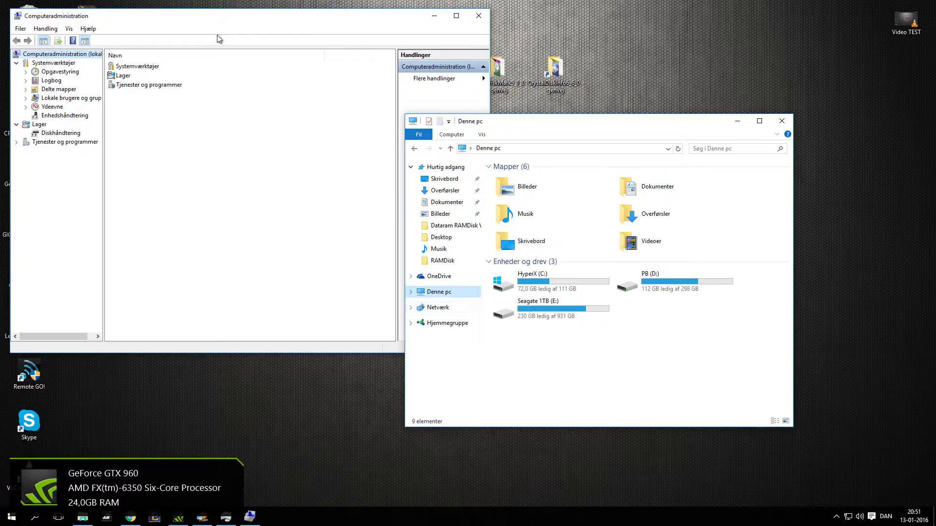
left_click_drag(223, 15, 596, 102)
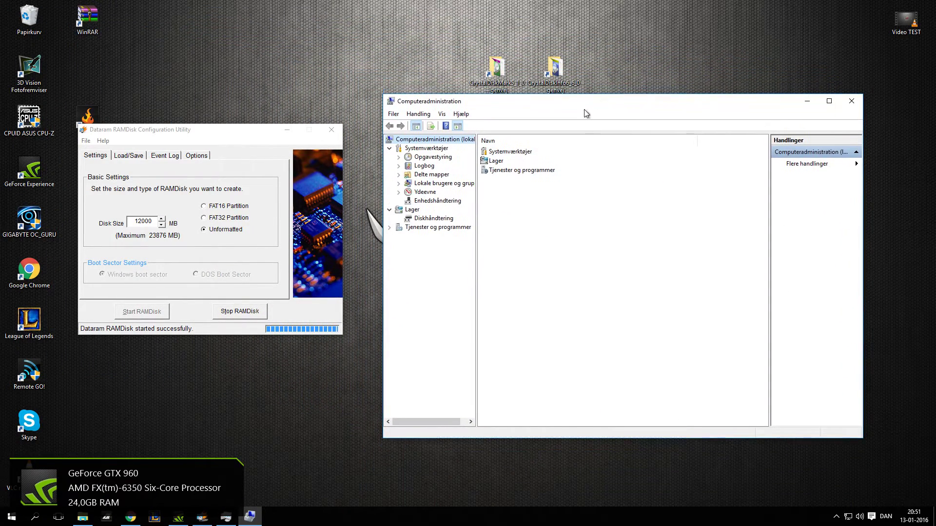
Step: Initialize Disk 3 with MBR in Disk Management and scroll to its 11,72 GB unallocated space
left_click(432, 220)
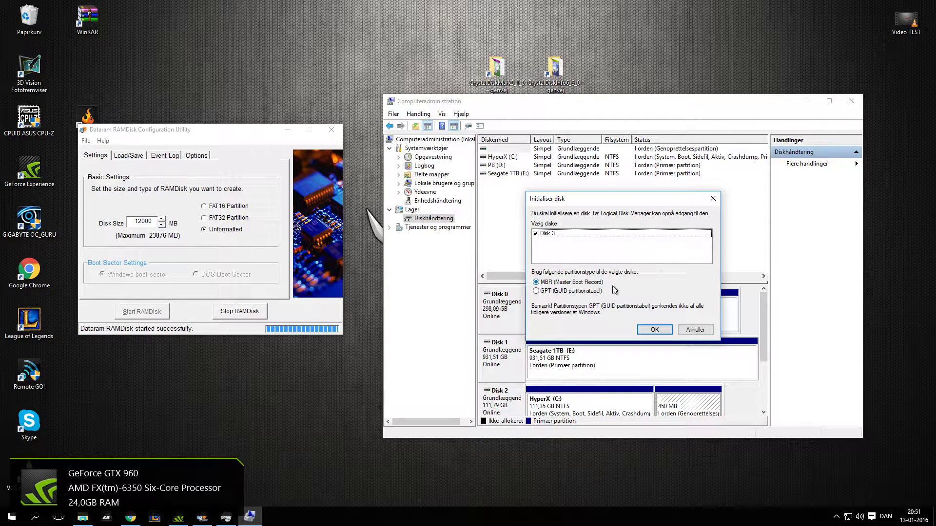
left_click(655, 330)
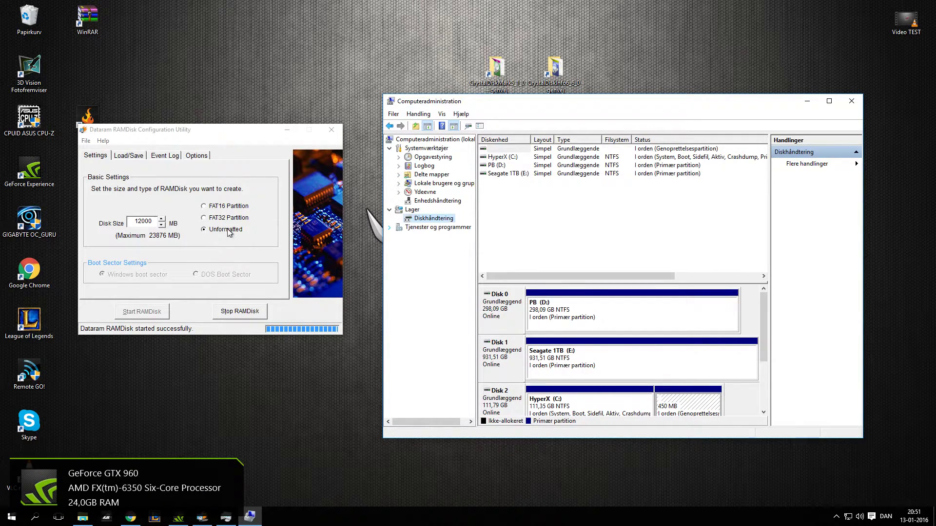
scroll(762, 309, "down", 3)
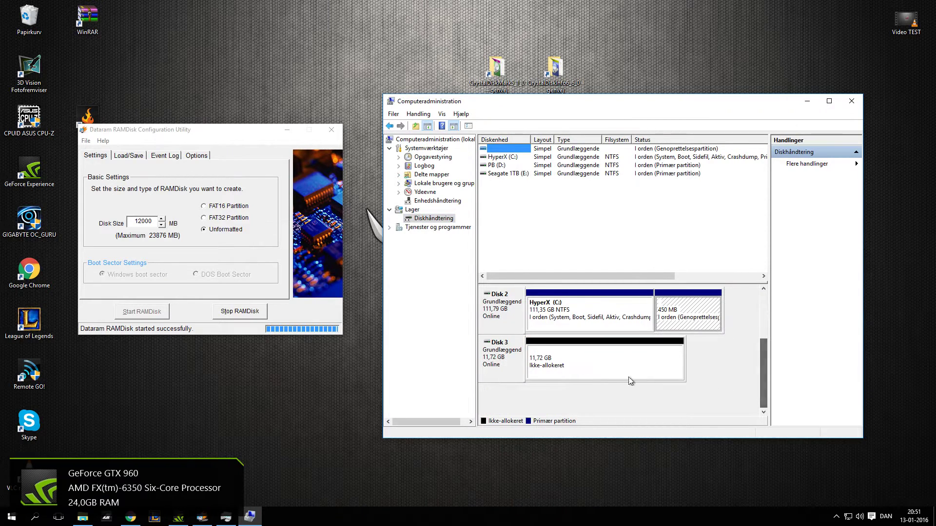
Step: Start a New Simple Volume on Disk 3 using the full 11997 MB and drive letter X
right_click(569, 363)
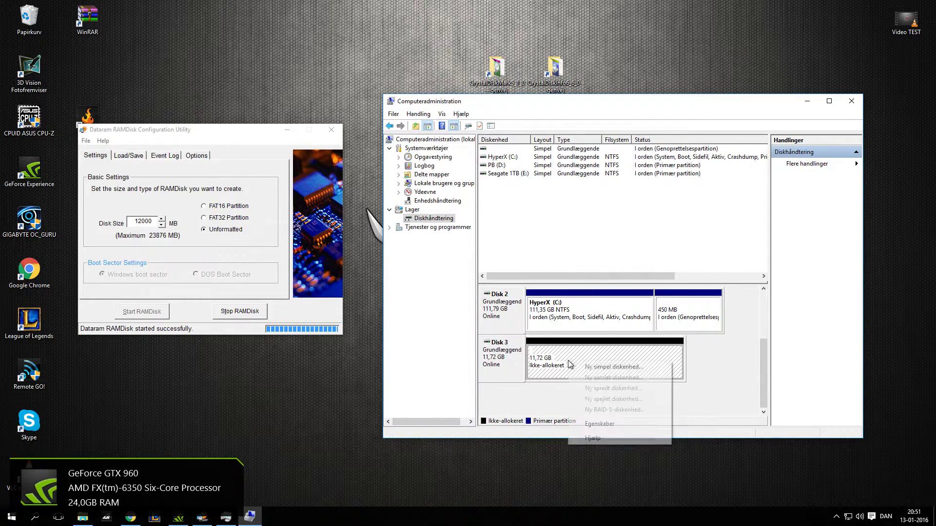
left_click(603, 370)
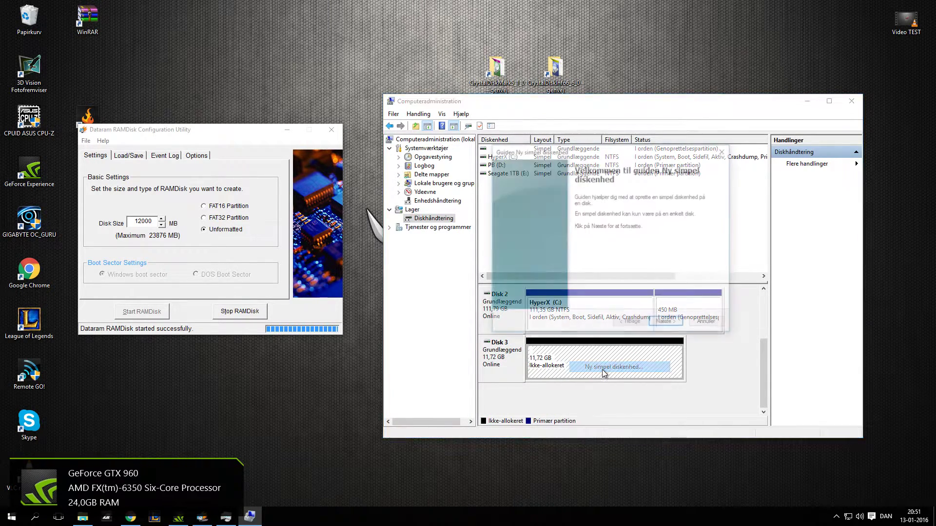
left_click(668, 324)
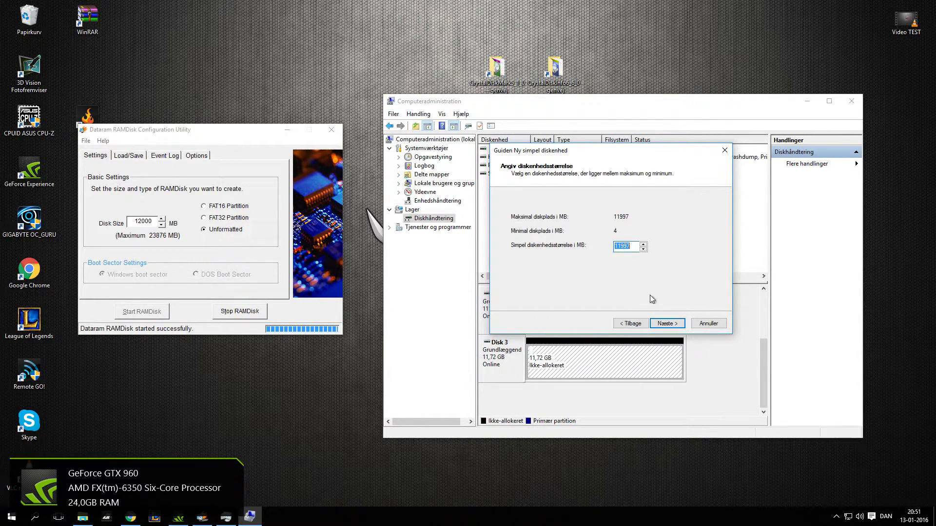
left_click(666, 317)
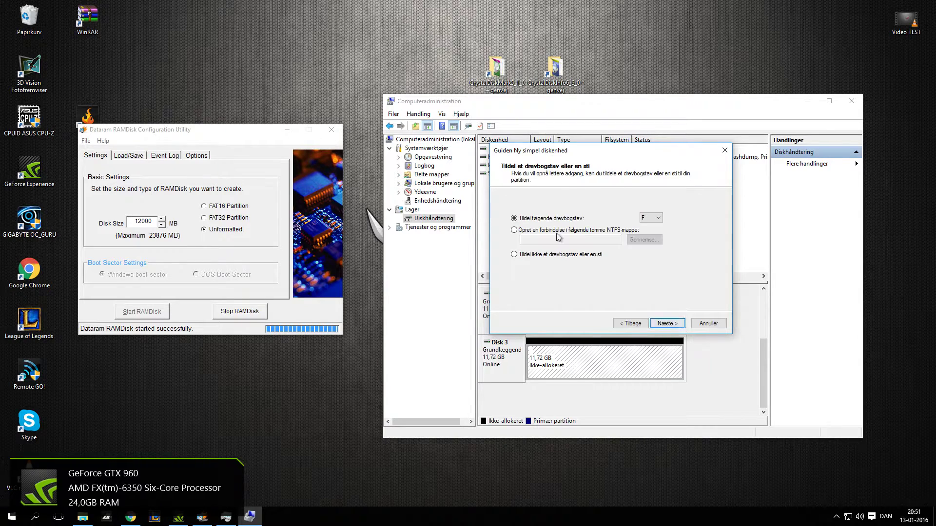
left_click(653, 217)
left_click(652, 353)
left_click(666, 322)
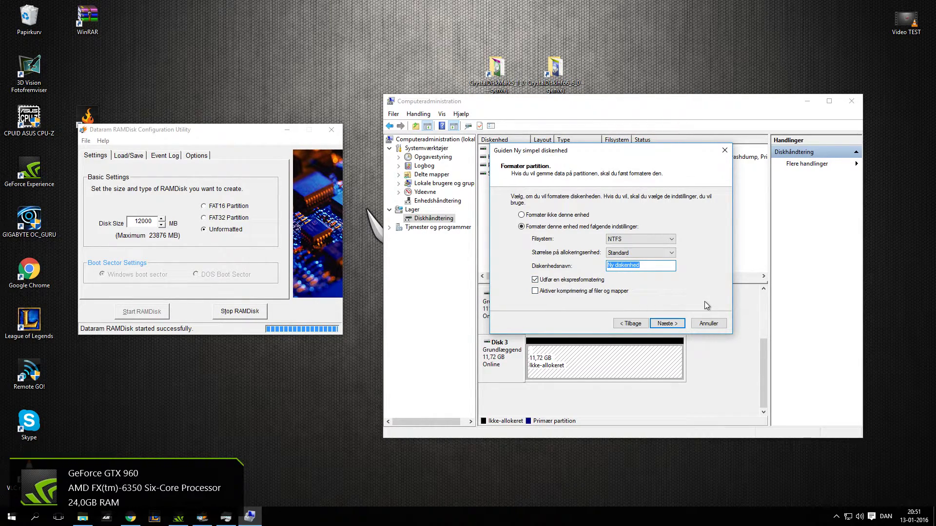
Step: Format the volume NTFS with label RAM DISK and finish the wizard
type("RAM DISK")
left_click(606, 239)
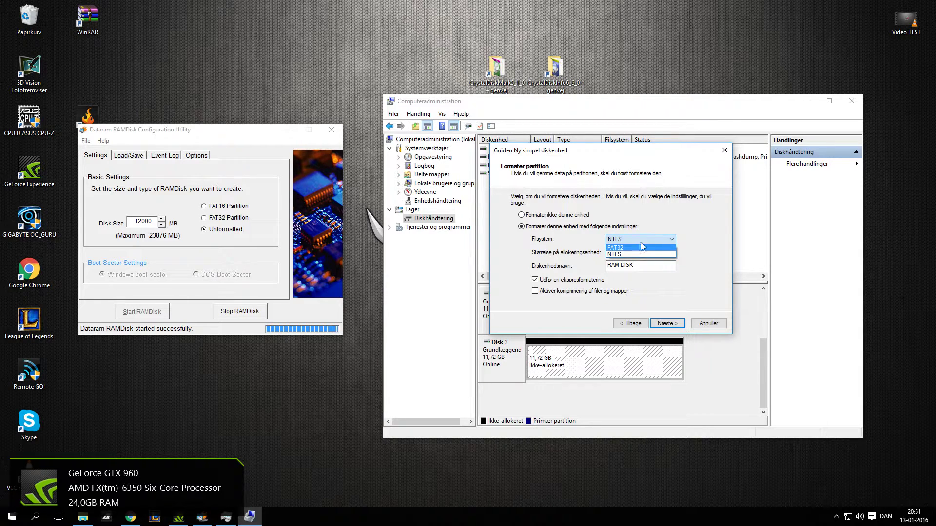
left_click(645, 239)
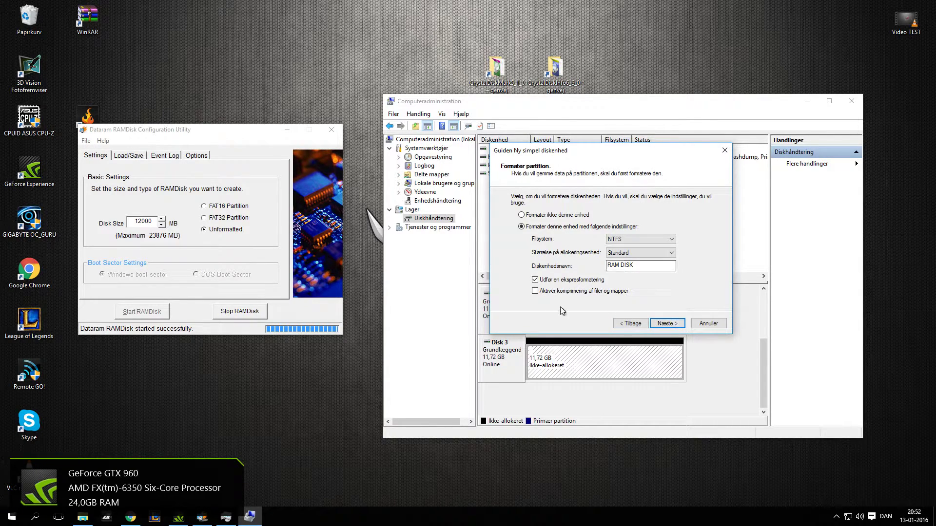
left_click(667, 325)
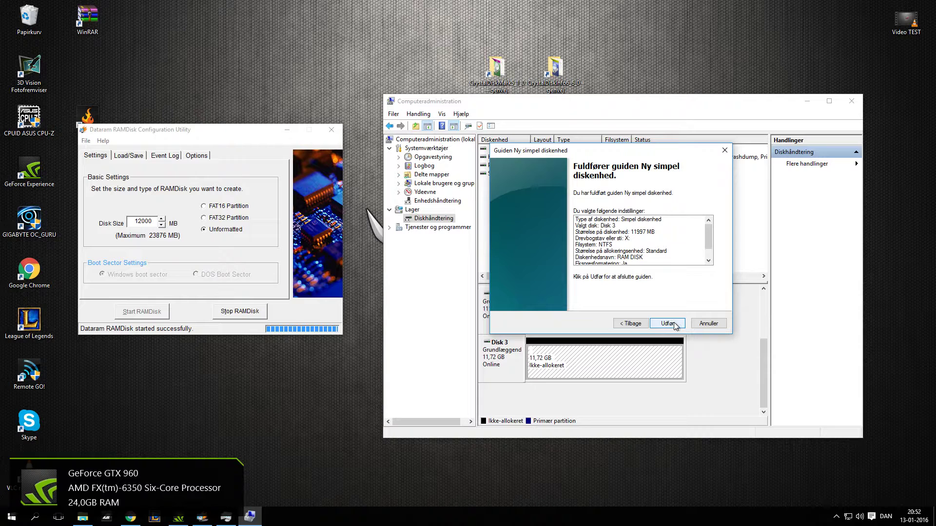
left_click(673, 324)
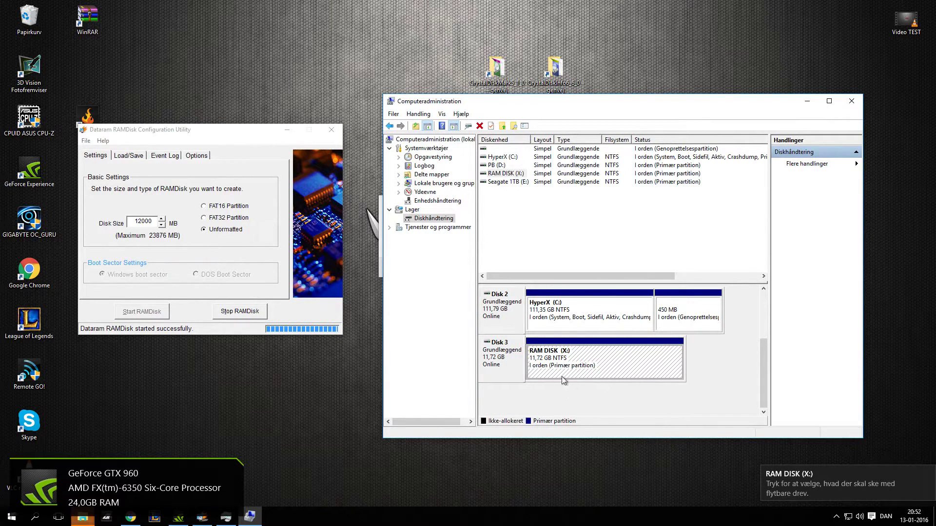
Step: Close Computer Management, cancel the format prompt for F:, and select RAM DISK (X:)
left_click(852, 101)
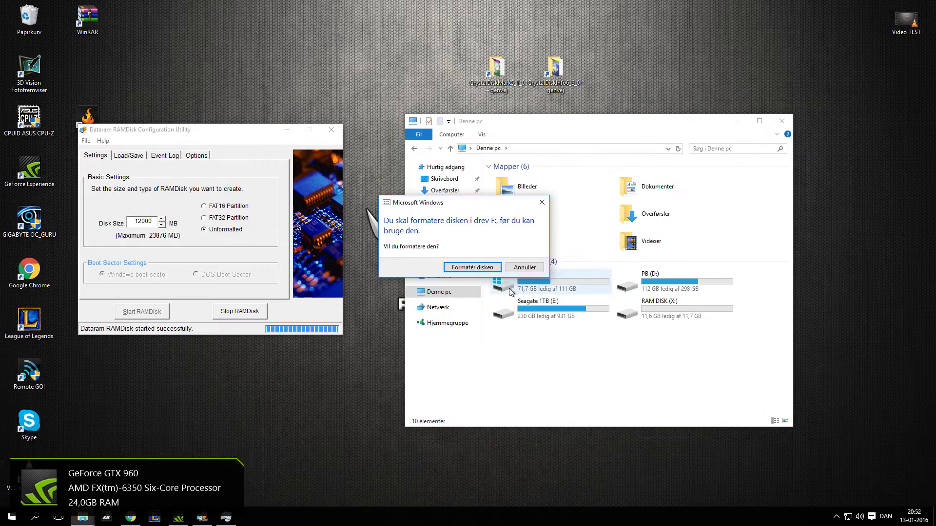
left_click(524, 268)
left_click(657, 312)
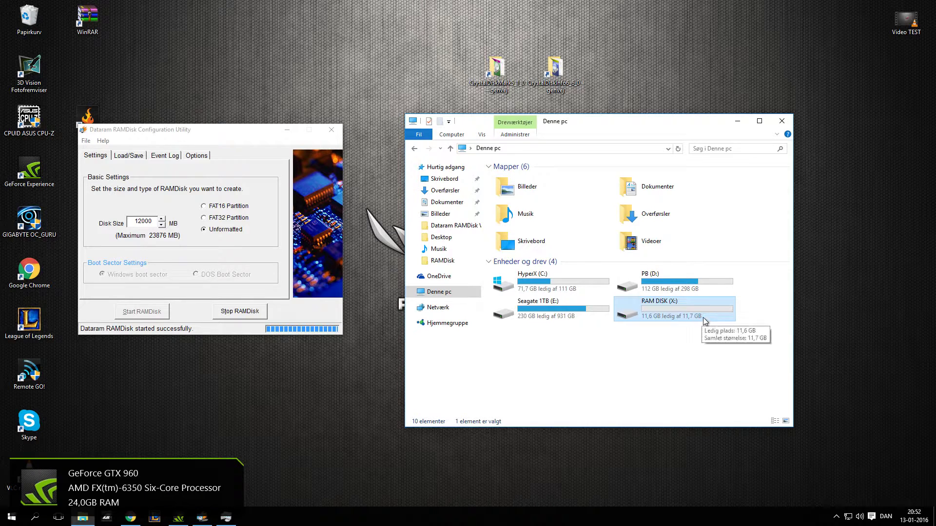
Step: Check the RAM DISK (X:) drive properties
right_click(645, 314)
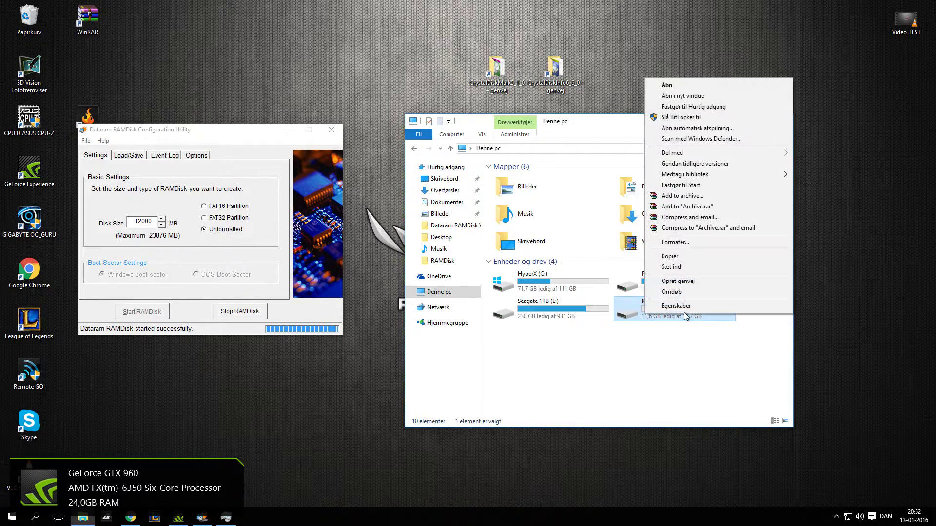
left_click(684, 312)
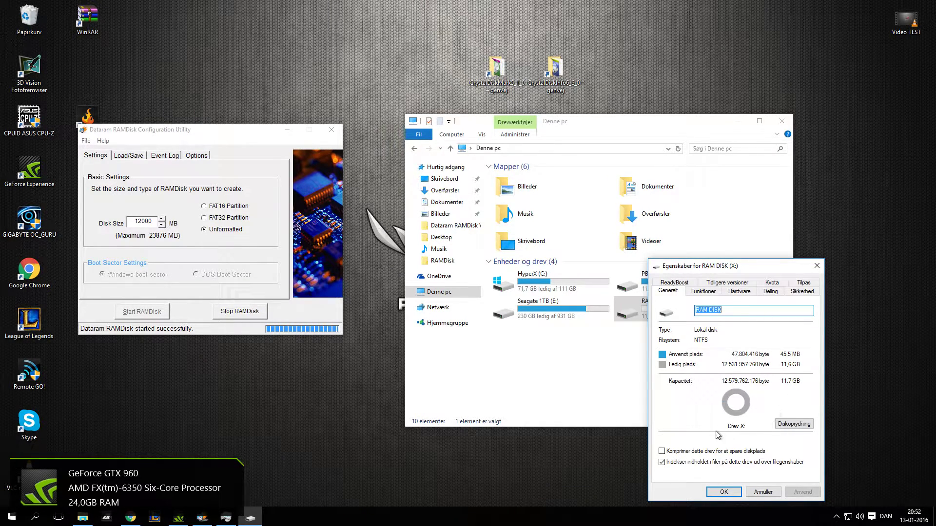
left_click(819, 266)
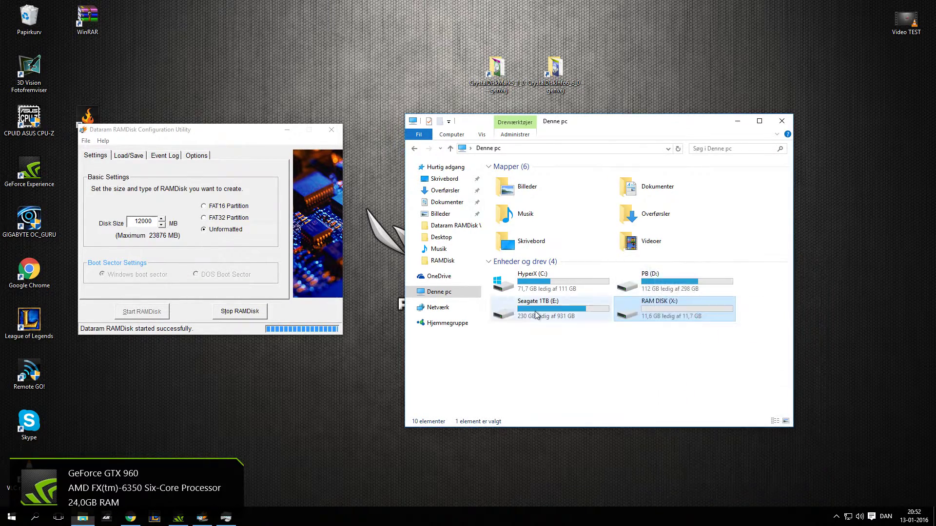
Step: Open RAM DISK (X:) and copy the desktop Video TEST file (582.665 KB) into it
double_click(639, 306)
left_click(488, 148)
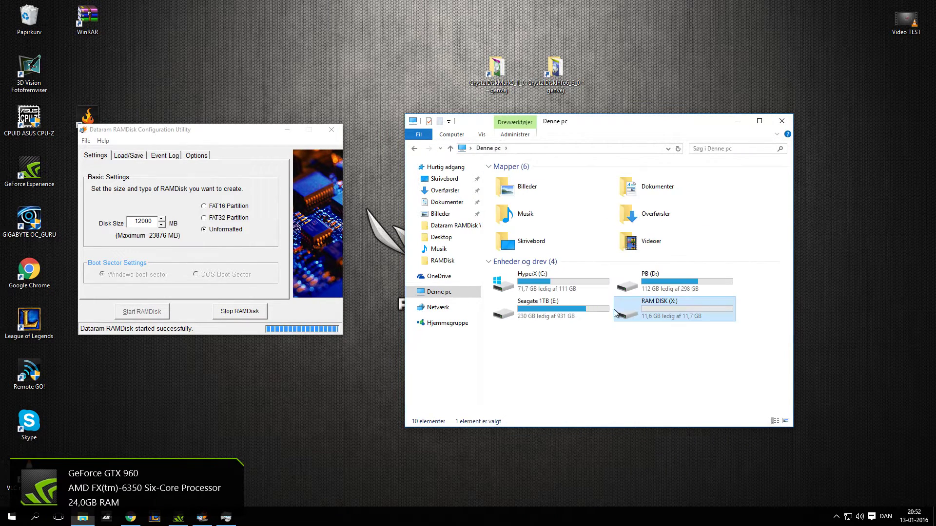
double_click(651, 306)
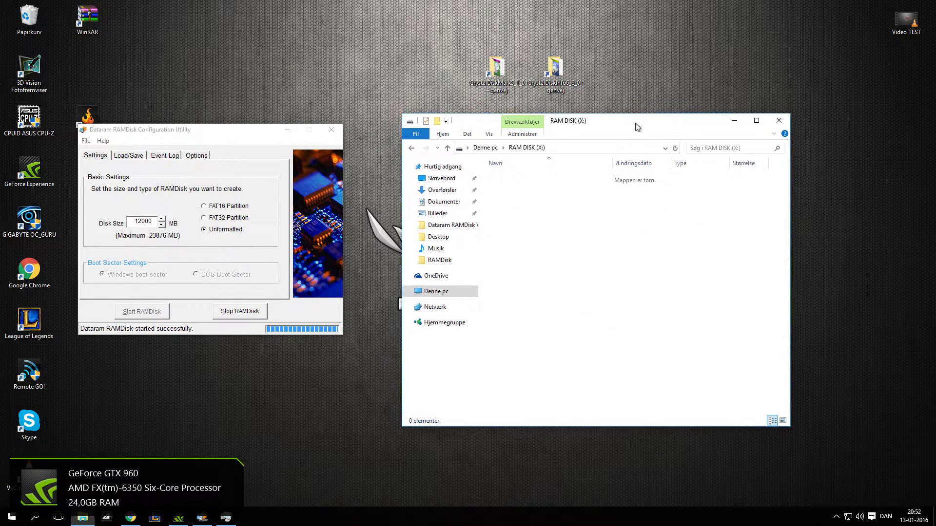
left_click_drag(634, 122, 572, 135)
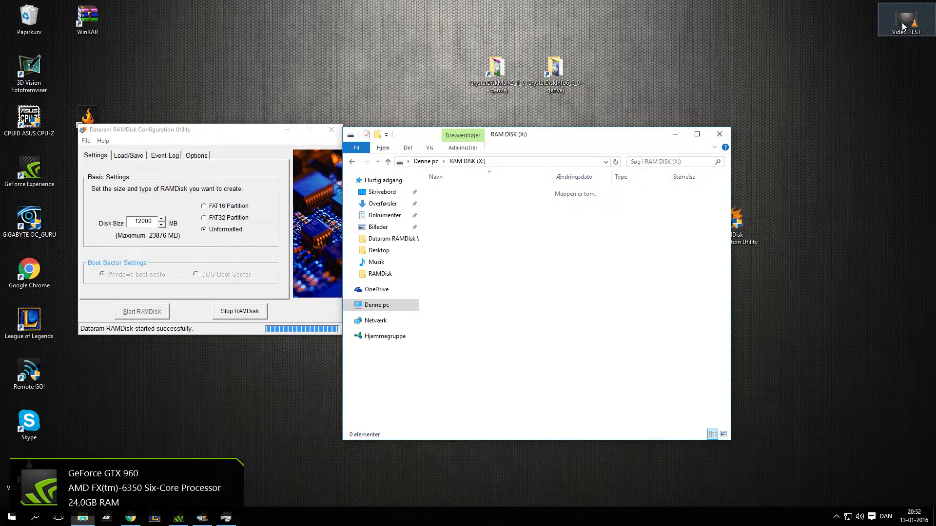
left_click_drag(900, 26, 517, 276)
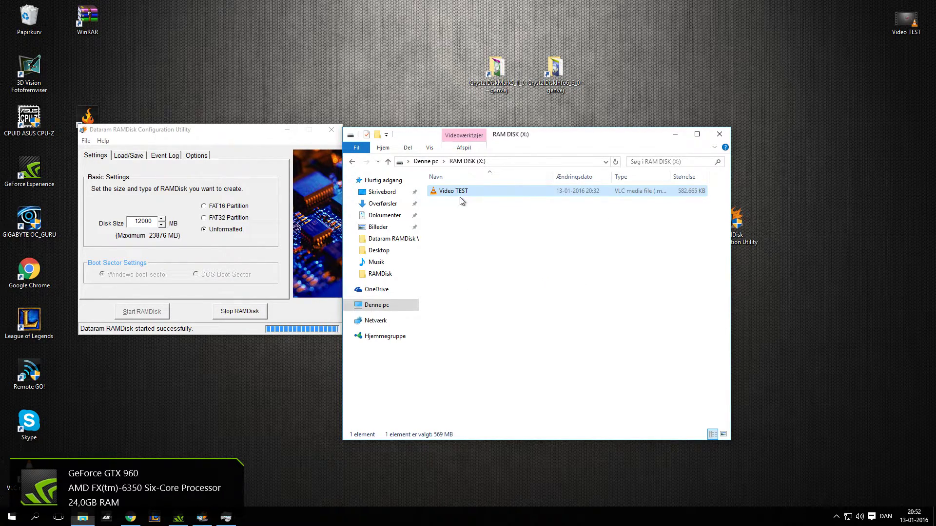
Step: Confirm RAM DISK (X:) holds the Video TEST file, then return to This PC
left_click(426, 162)
double_click(627, 326)
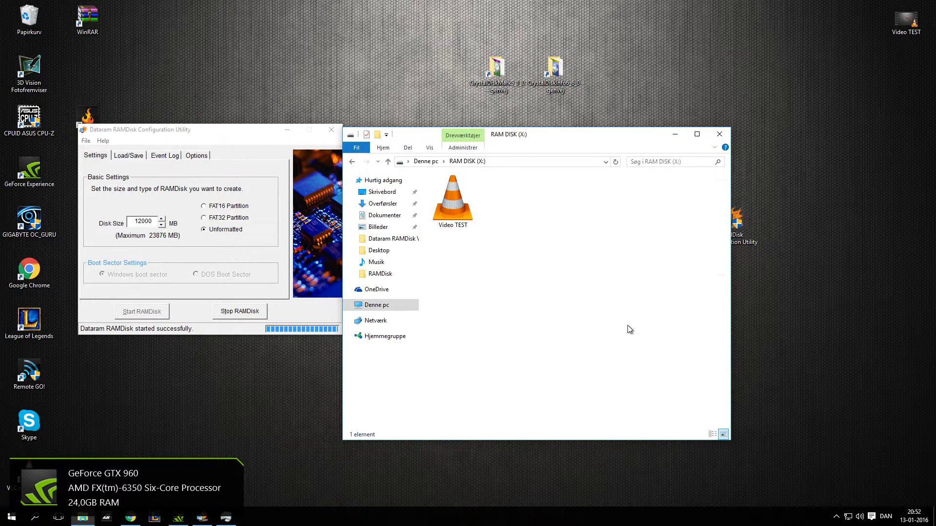
left_click(470, 202)
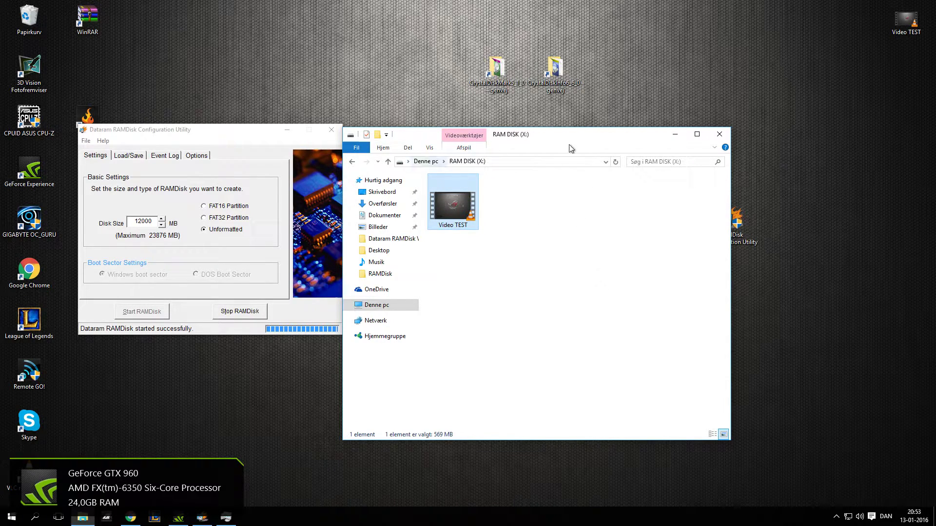
left_click(422, 161)
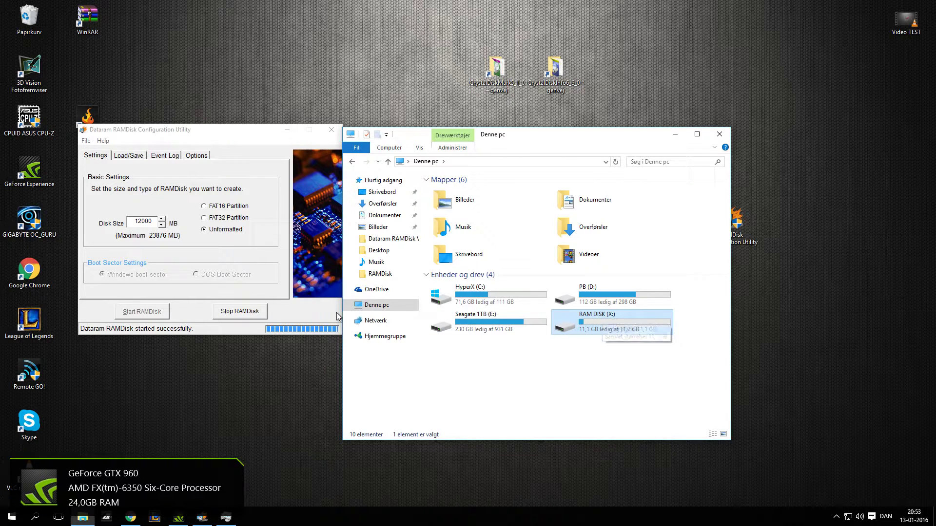
Step: Turn off saving the RAMDisk image on shutdown and close the Explorer drives window
left_click(122, 156)
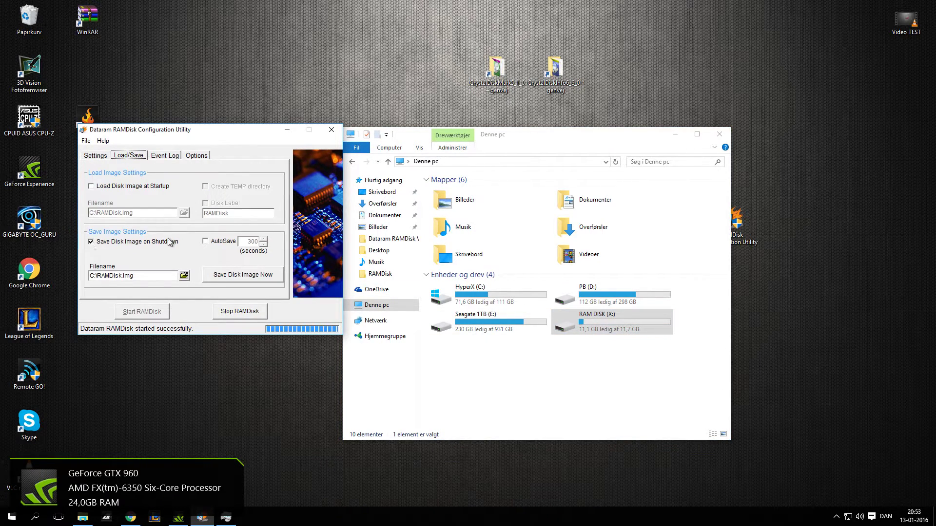
left_click(105, 242)
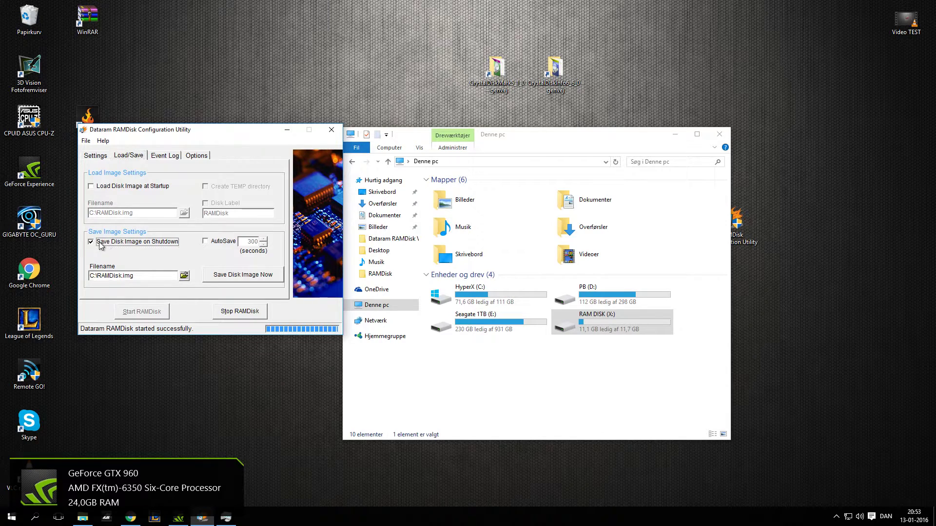
left_click(100, 155)
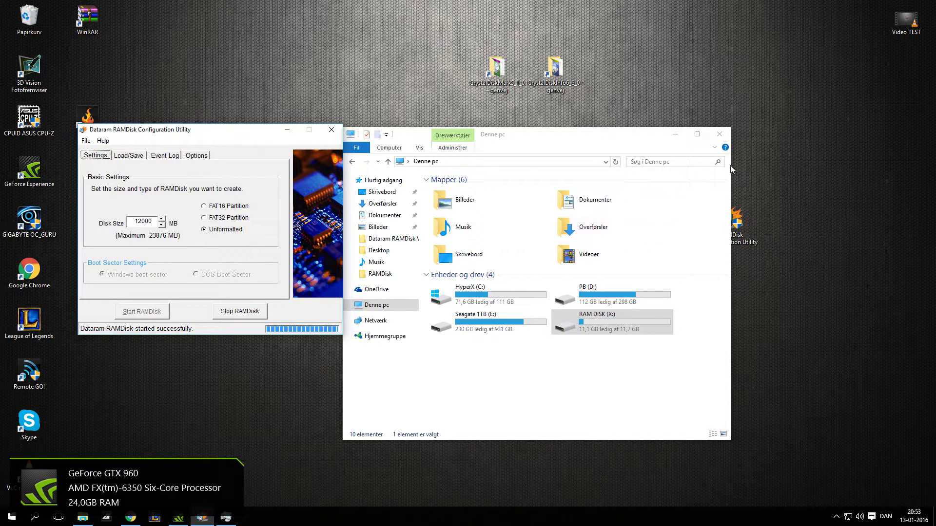
left_click(721, 136)
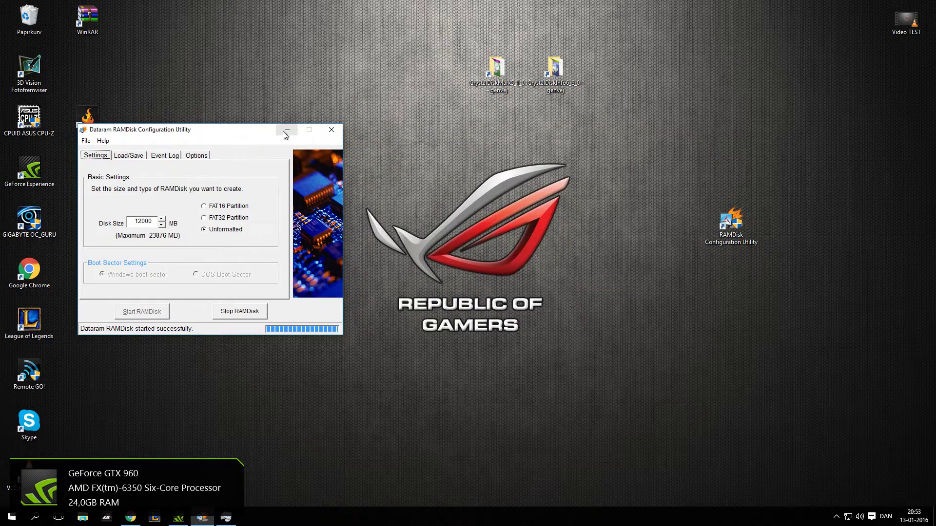
Step: Minimize RAMDisk and launch DiskMark64 from the CrystalDiskMark folder, confirming the security warning
left_click(286, 131)
double_click(496, 69)
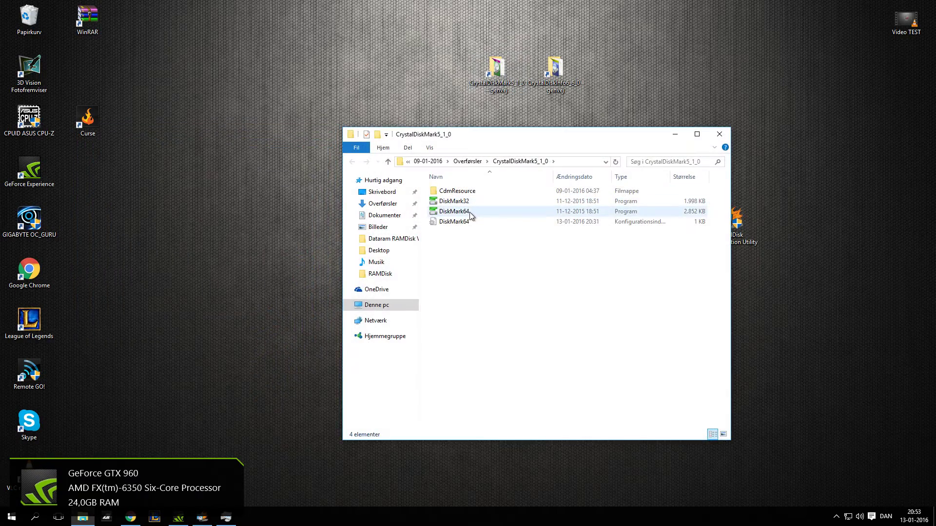
double_click(469, 212)
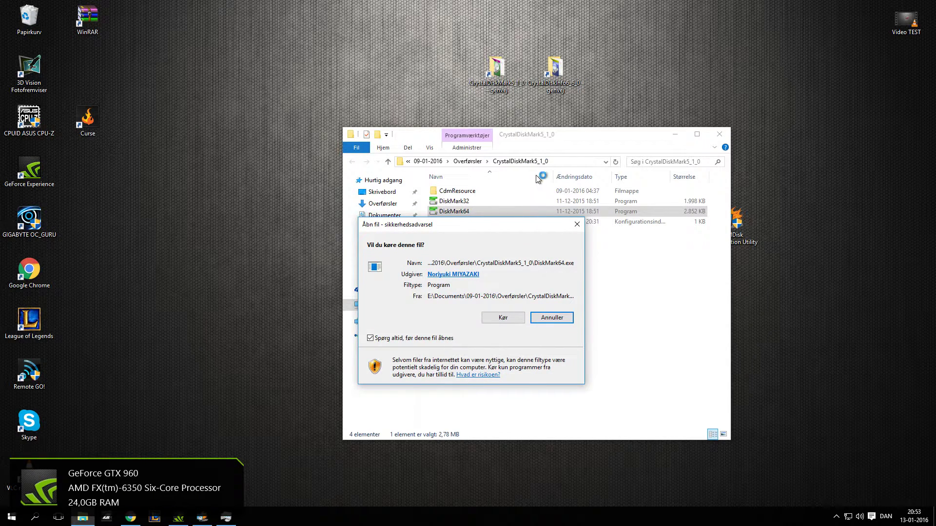
left_click_drag(505, 230, 296, 153)
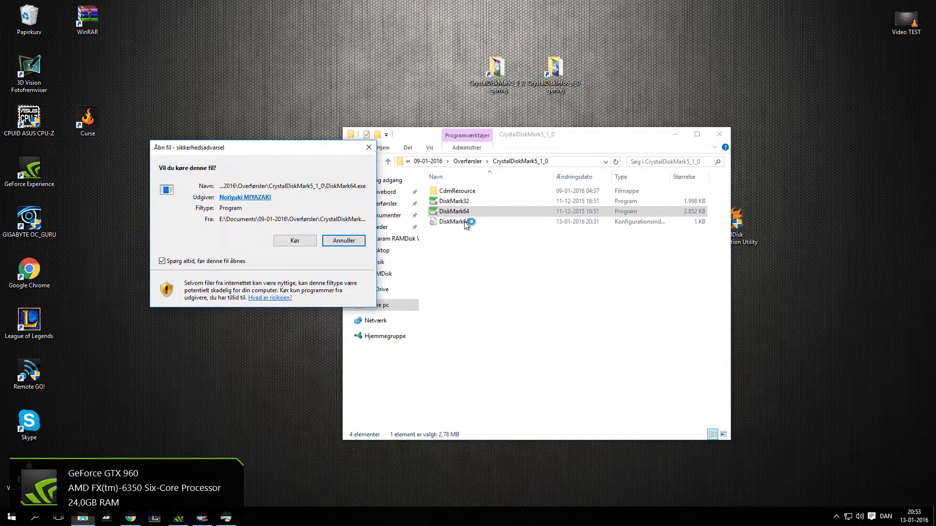
left_click(300, 241)
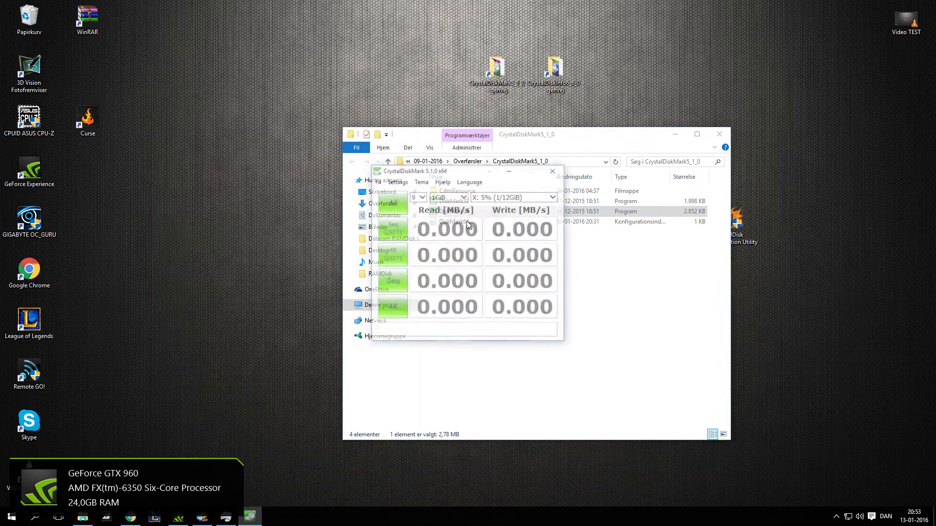
Step: Set CrystalDiskMark to 2 runs on drive X: and start the full benchmark
left_click(419, 197)
left_click(424, 141)
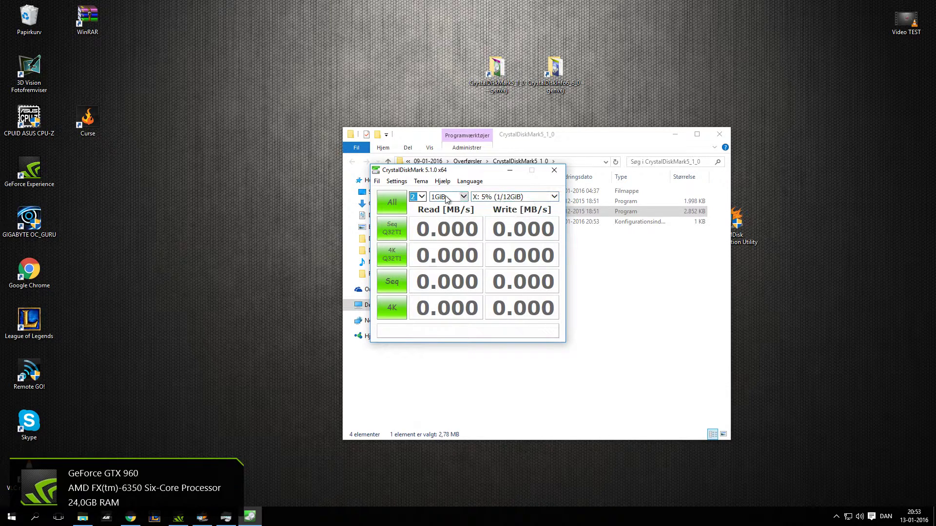
left_click(492, 197)
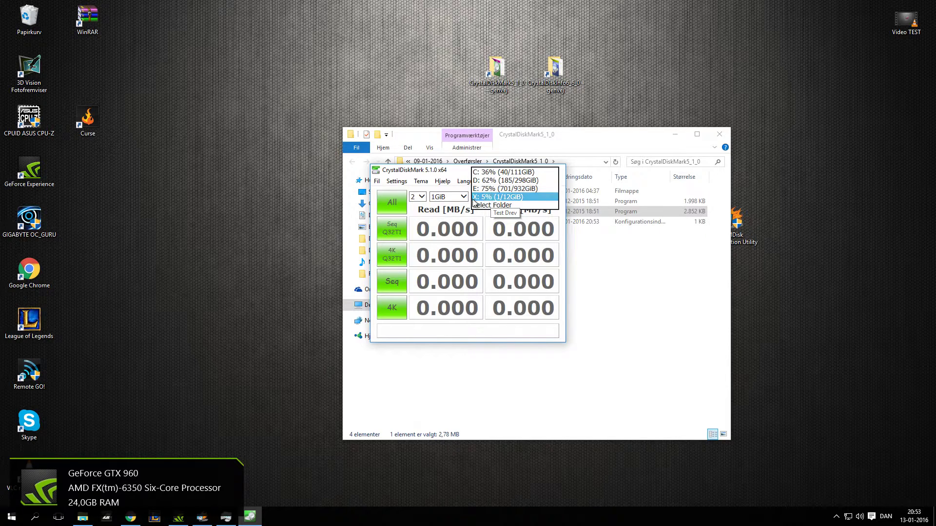
left_click(478, 197)
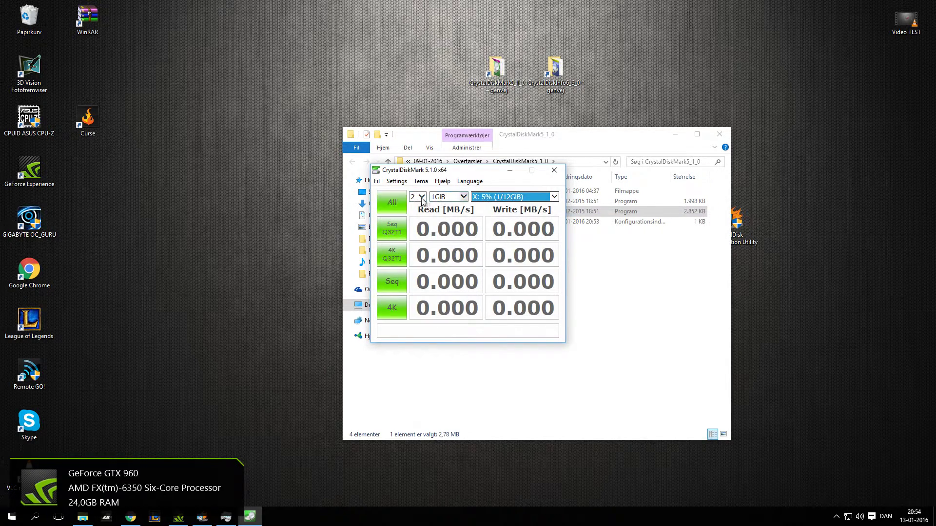
left_click(390, 207)
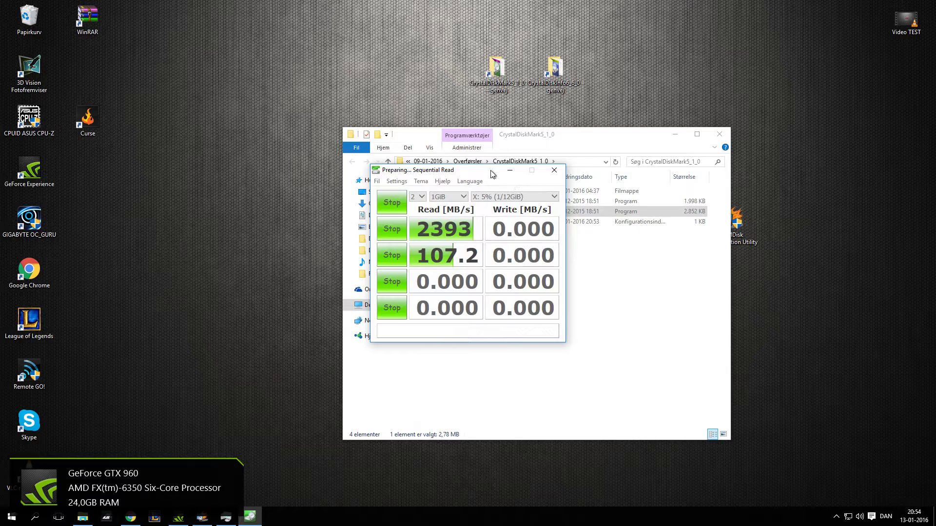
Step: Move the X: window left and open a second CrystalDiskMark on the right targeting drive C:
left_click_drag(480, 172, 238, 151)
left_click(500, 212)
double_click(500, 211)
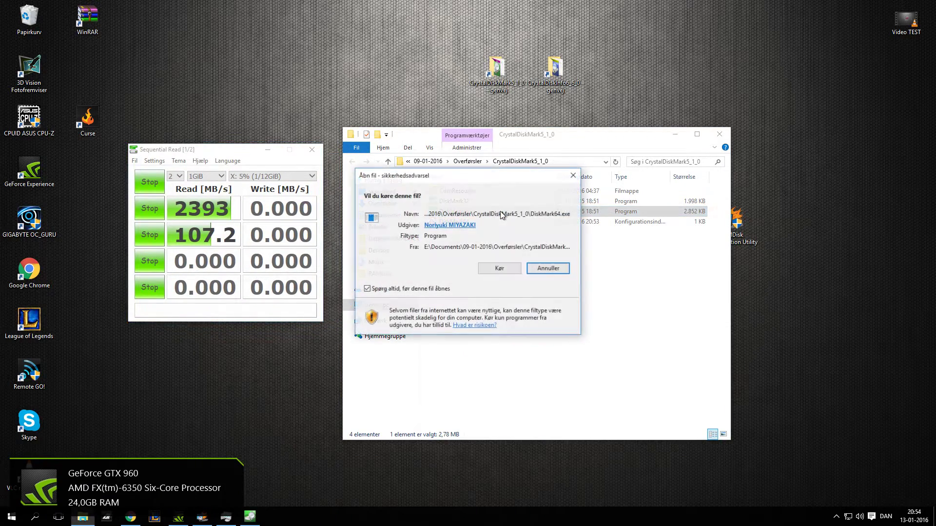
left_click(502, 268)
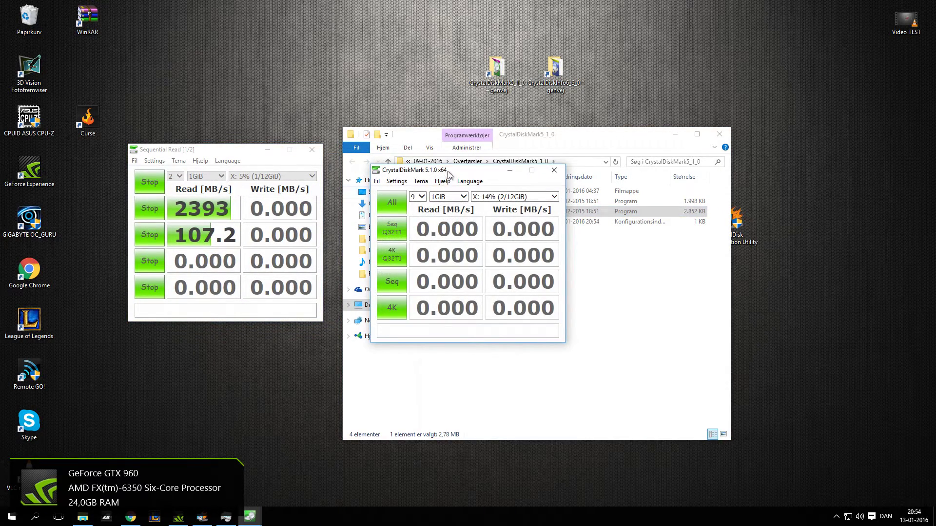
left_click_drag(448, 172, 576, 162)
left_click(613, 189)
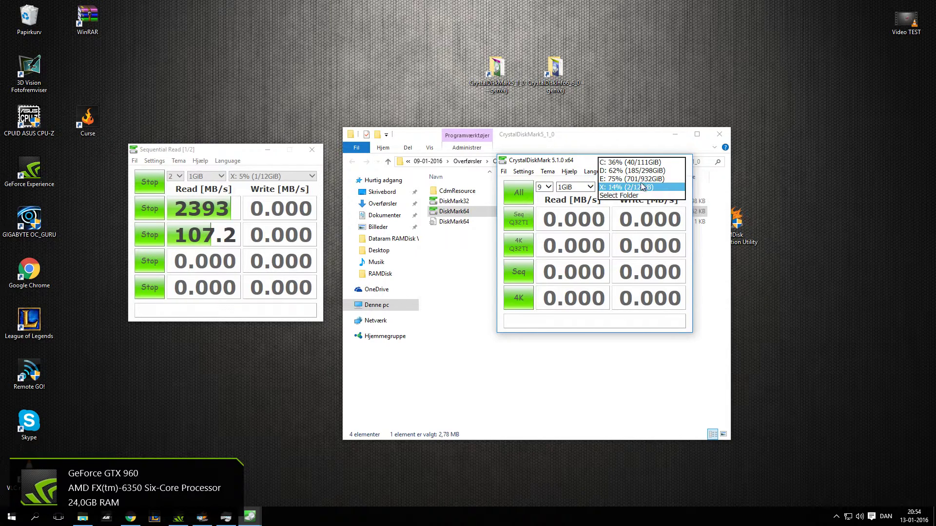
left_click(636, 163)
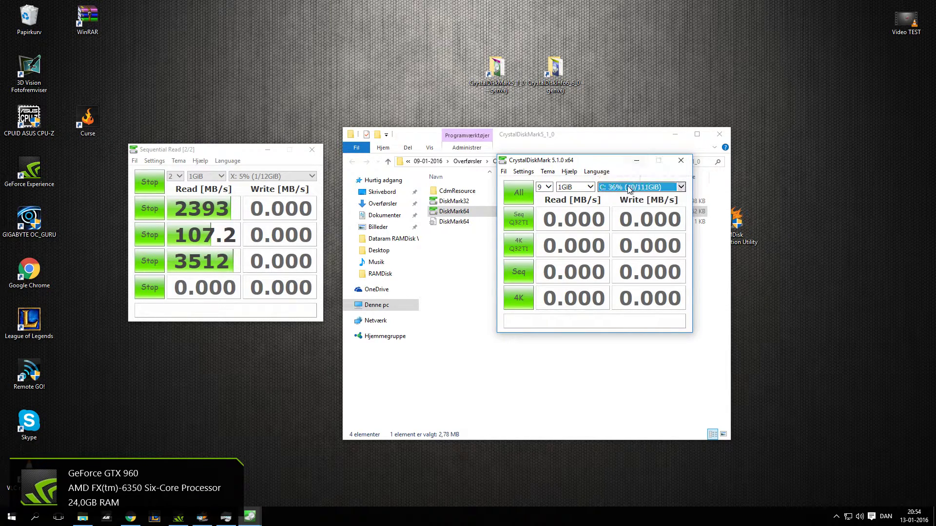
Step: Check the HyperX C: drive's Properties in File Explorer
left_click(83, 518)
left_click(376, 306)
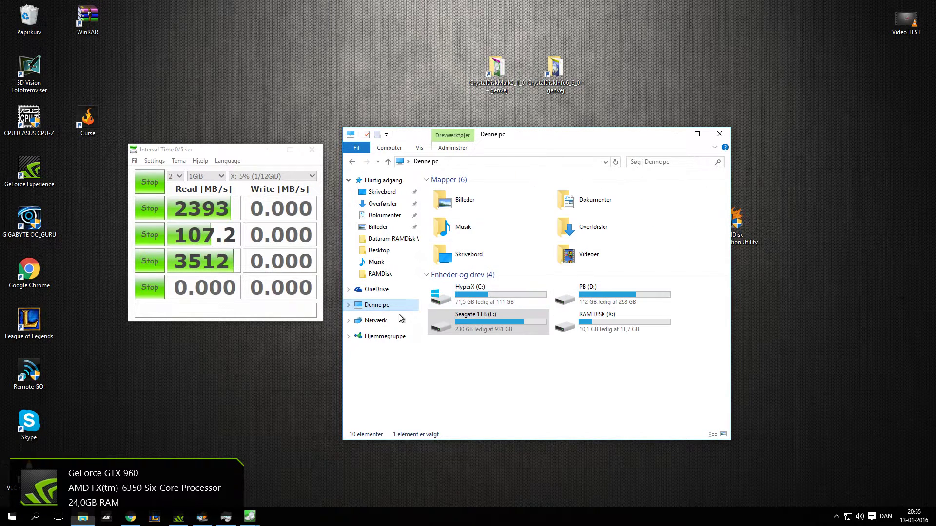
left_click(489, 296)
right_click(489, 296)
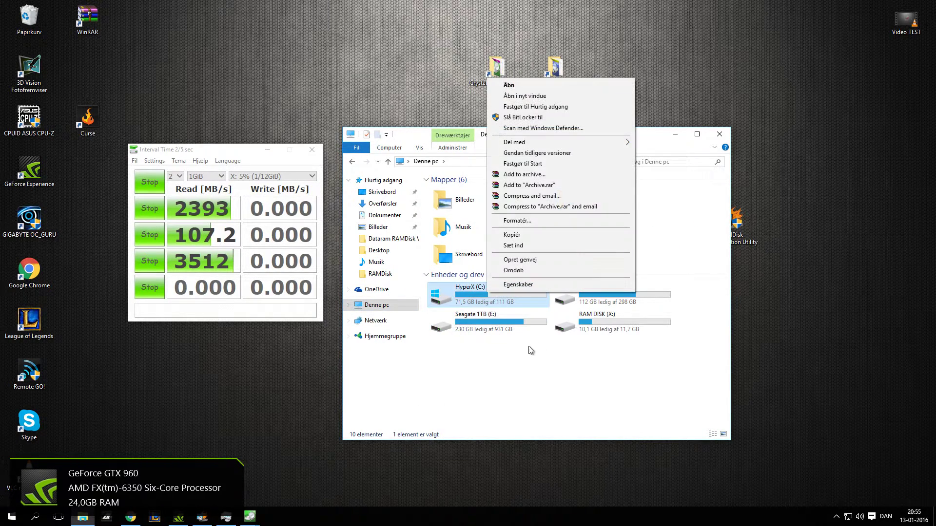
left_click(527, 286)
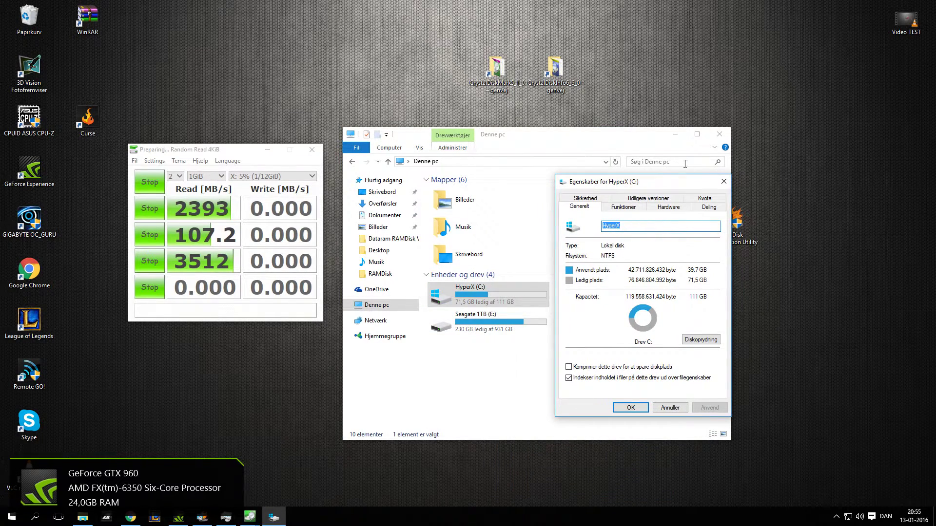
left_click(724, 182)
Step: Set the C: benchmark window to 2 runs
left_click(685, 133)
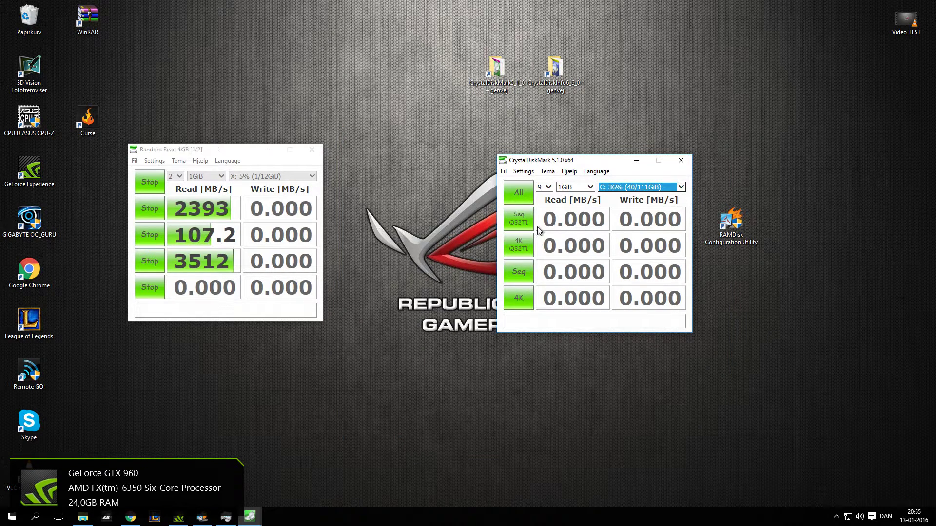
left_click(517, 191)
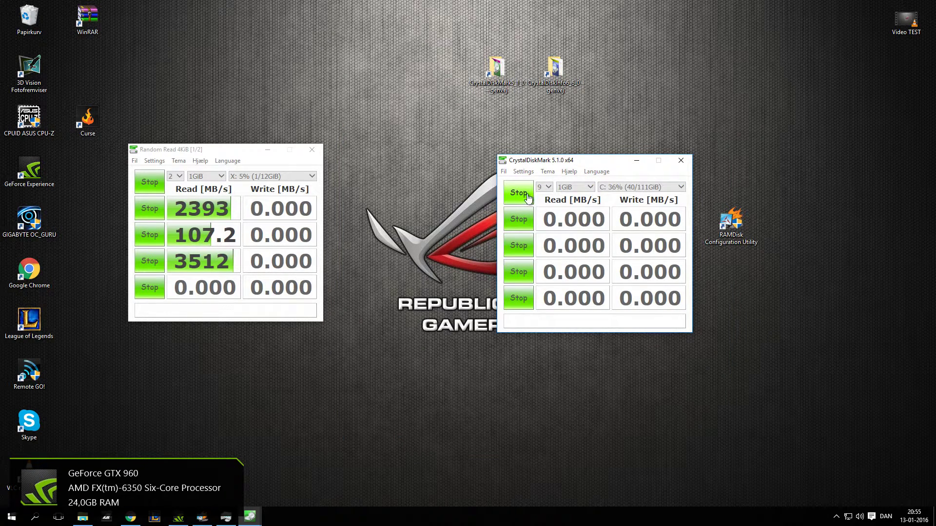
left_click(544, 187)
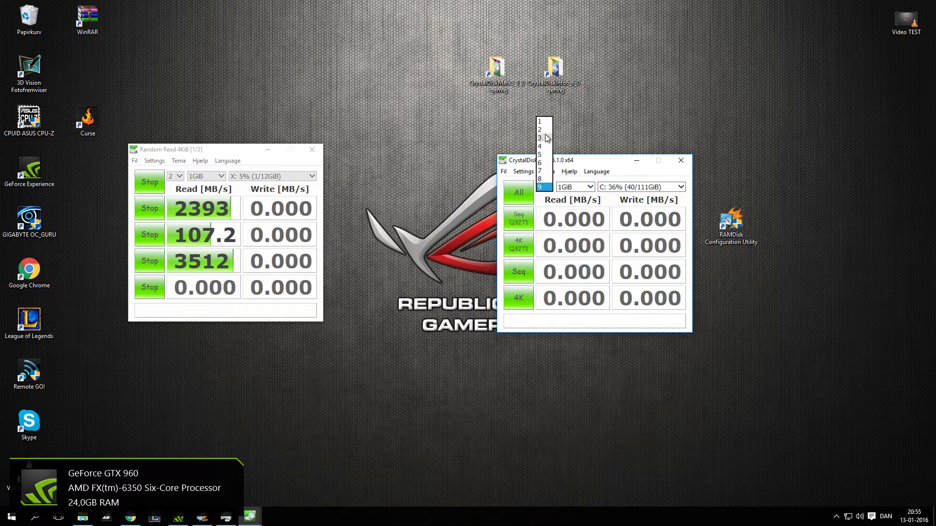
left_click(545, 131)
Step: Start the full benchmark on drive C: while the X: test keeps running
left_click(518, 193)
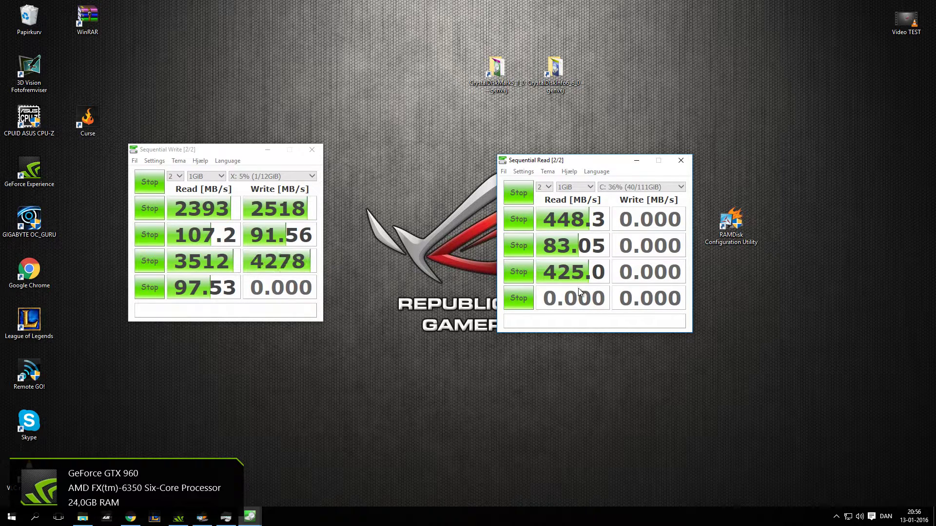
Step: Place the C: CrystalDiskMark window directly beside the X: window's results
left_click_drag(584, 157, 413, 150)
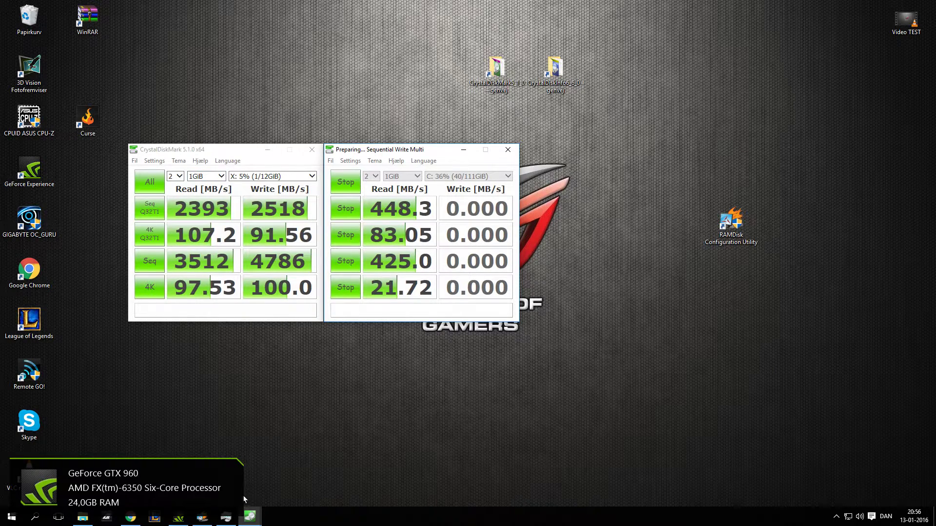
left_click(82, 517)
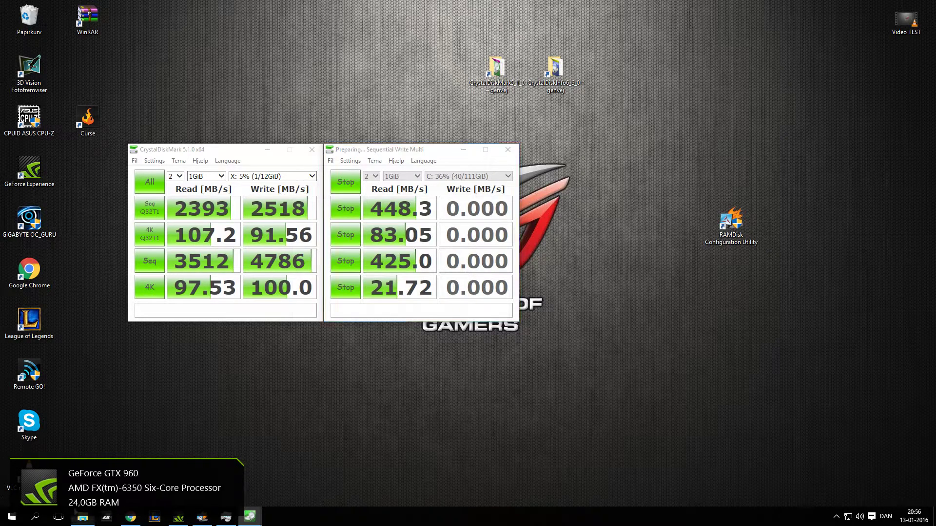
double_click(629, 336)
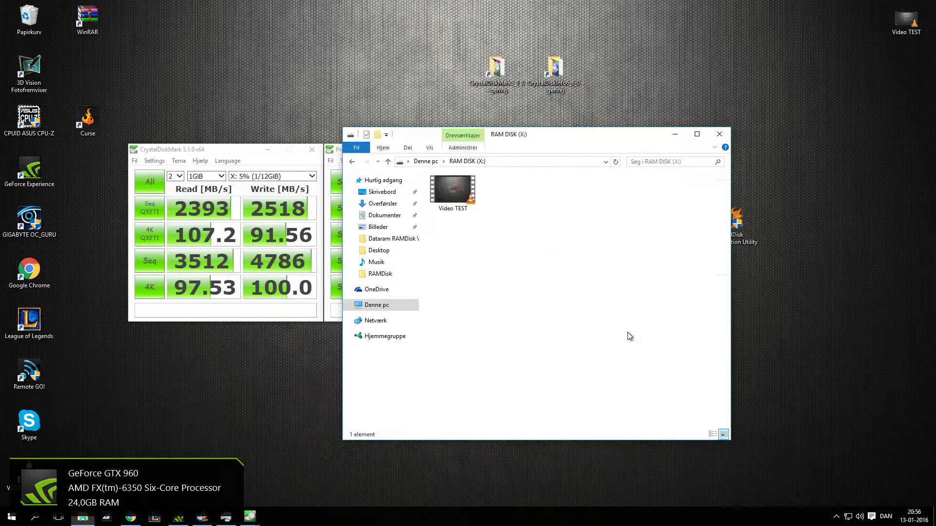
left_click(429, 162)
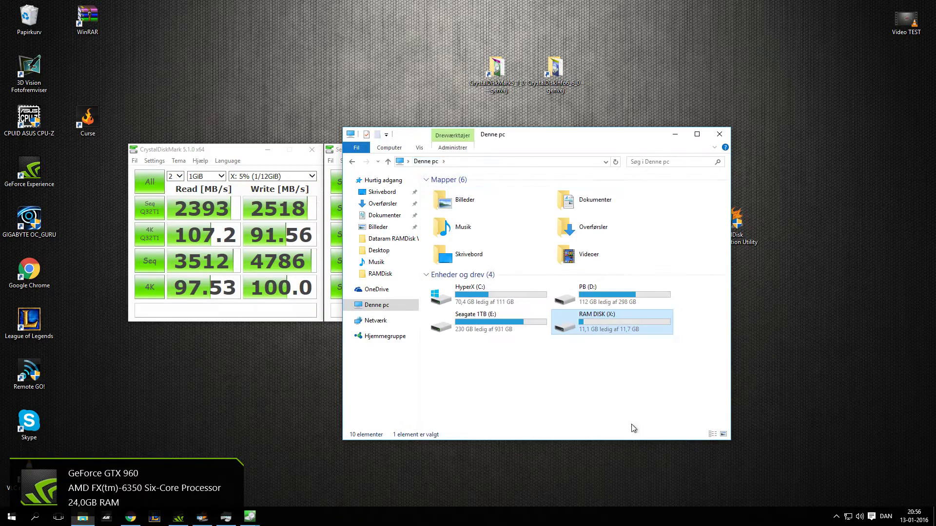
left_click(675, 134)
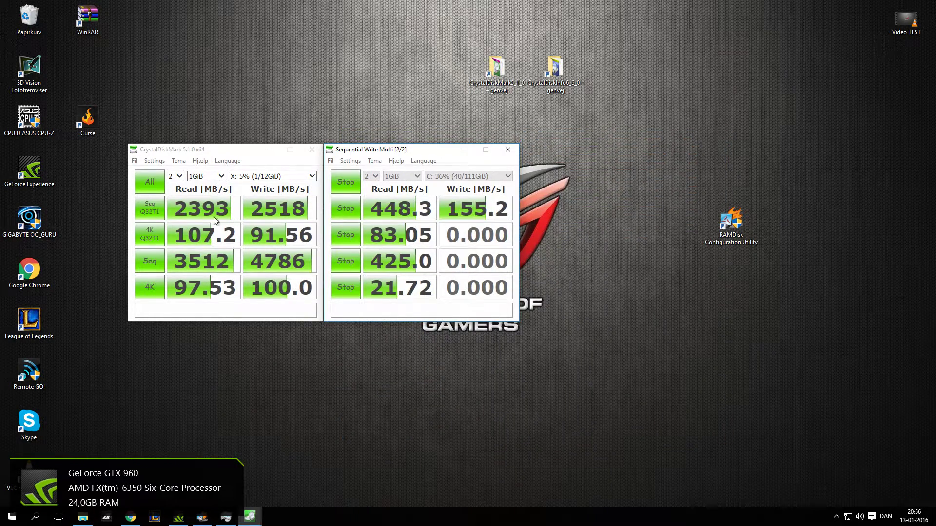
Step: Bring the X: and then the C: CrystalDiskMark windows to the front while C: writes continue
left_click(247, 154)
left_click(388, 154)
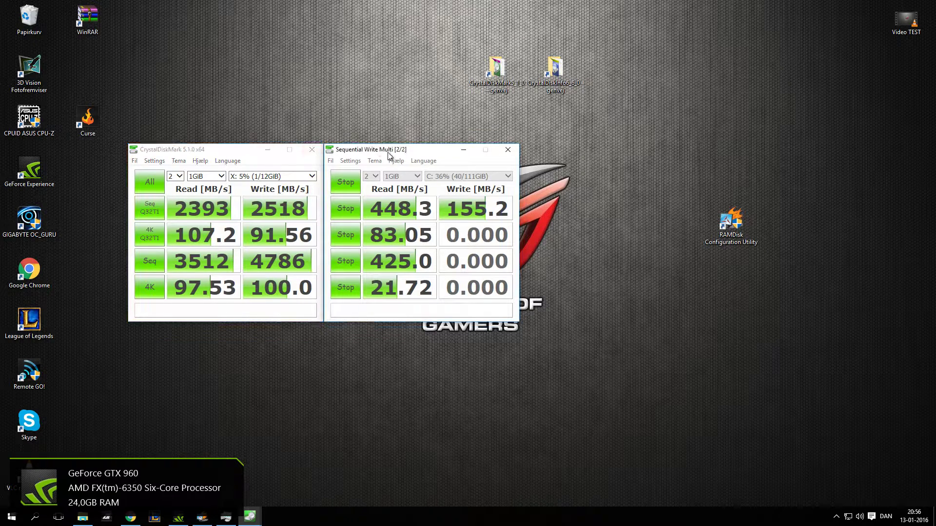